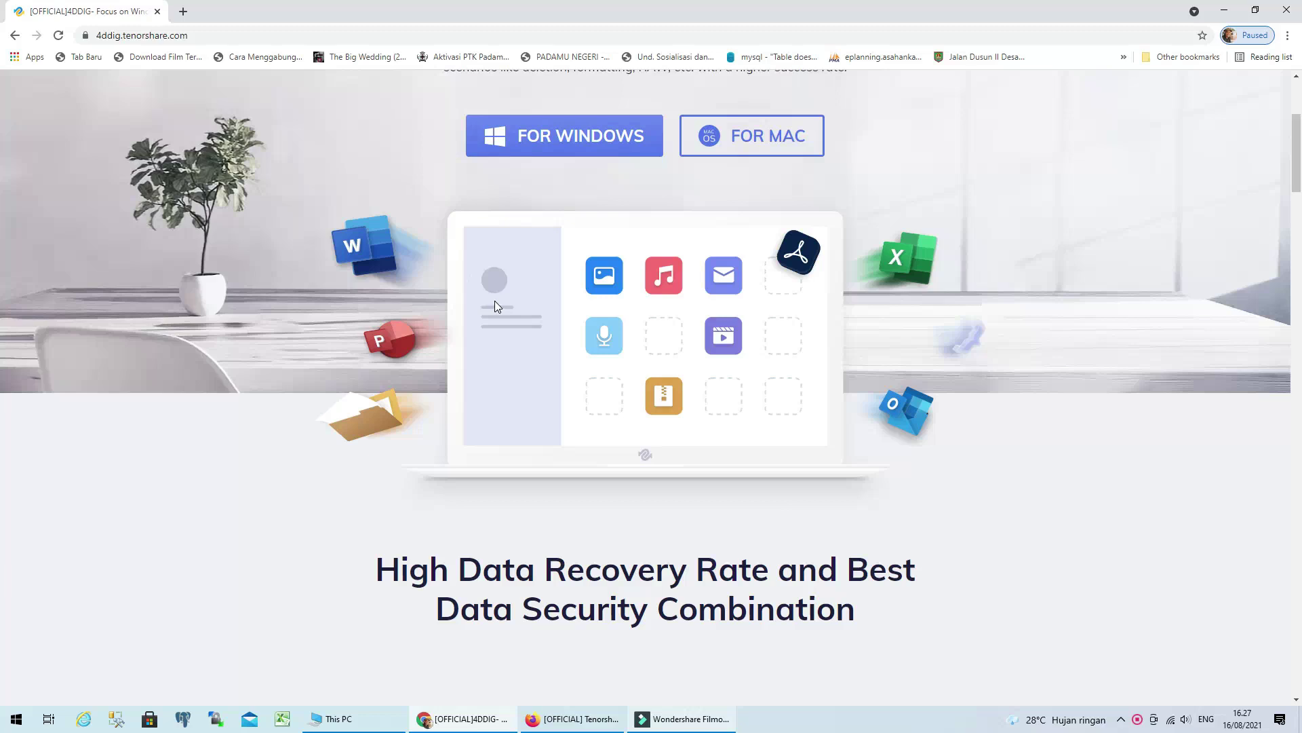
Read through the feature descriptions on the 4DDiG home page, including file types, devices, recovery rate and safety
scroll(587, 468, "down", 4)
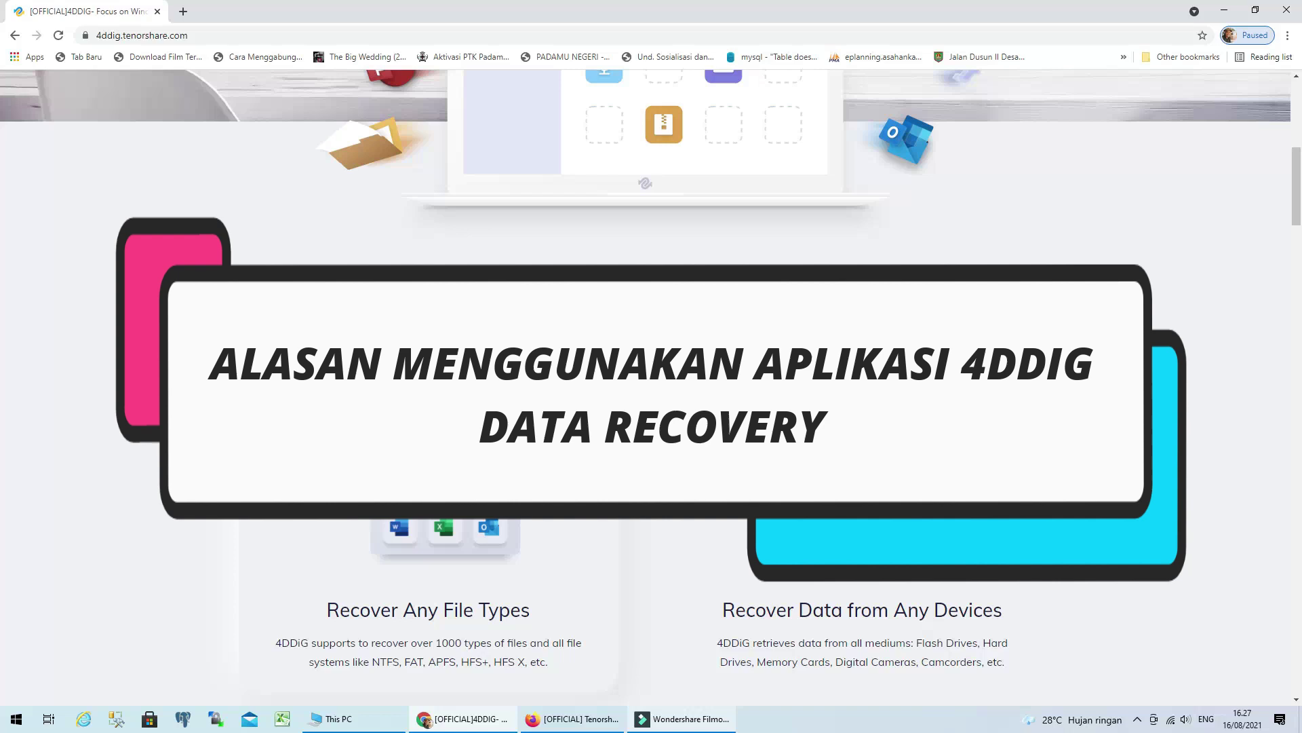
scroll(614, 427, "down", 2)
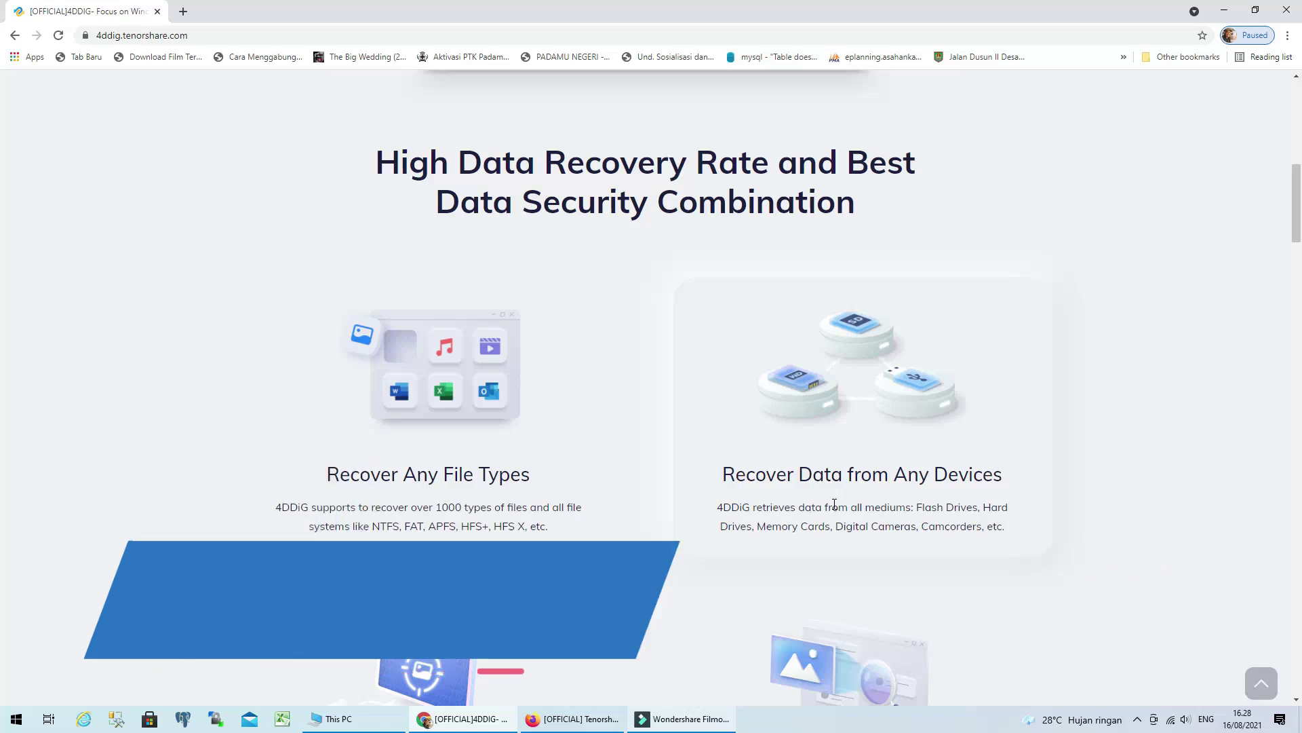
scroll(455, 233, "down", 6)
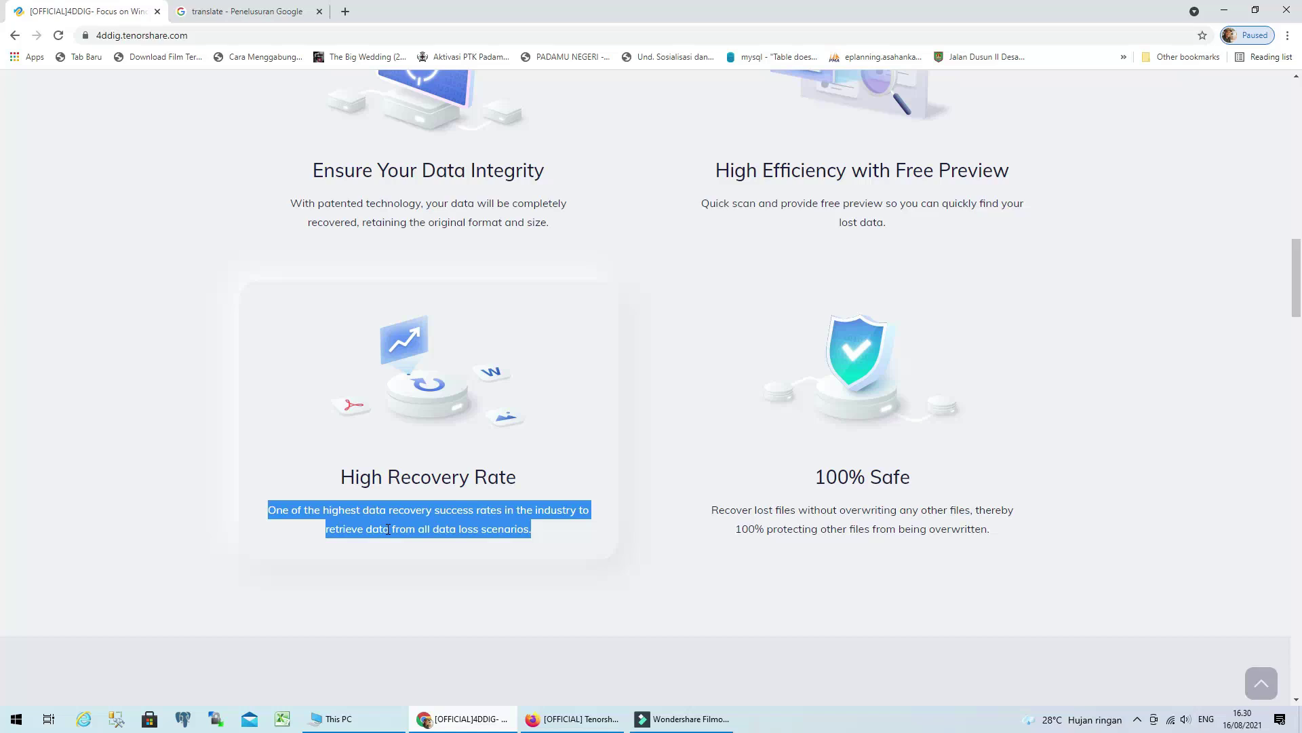
triple_click(723, 516)
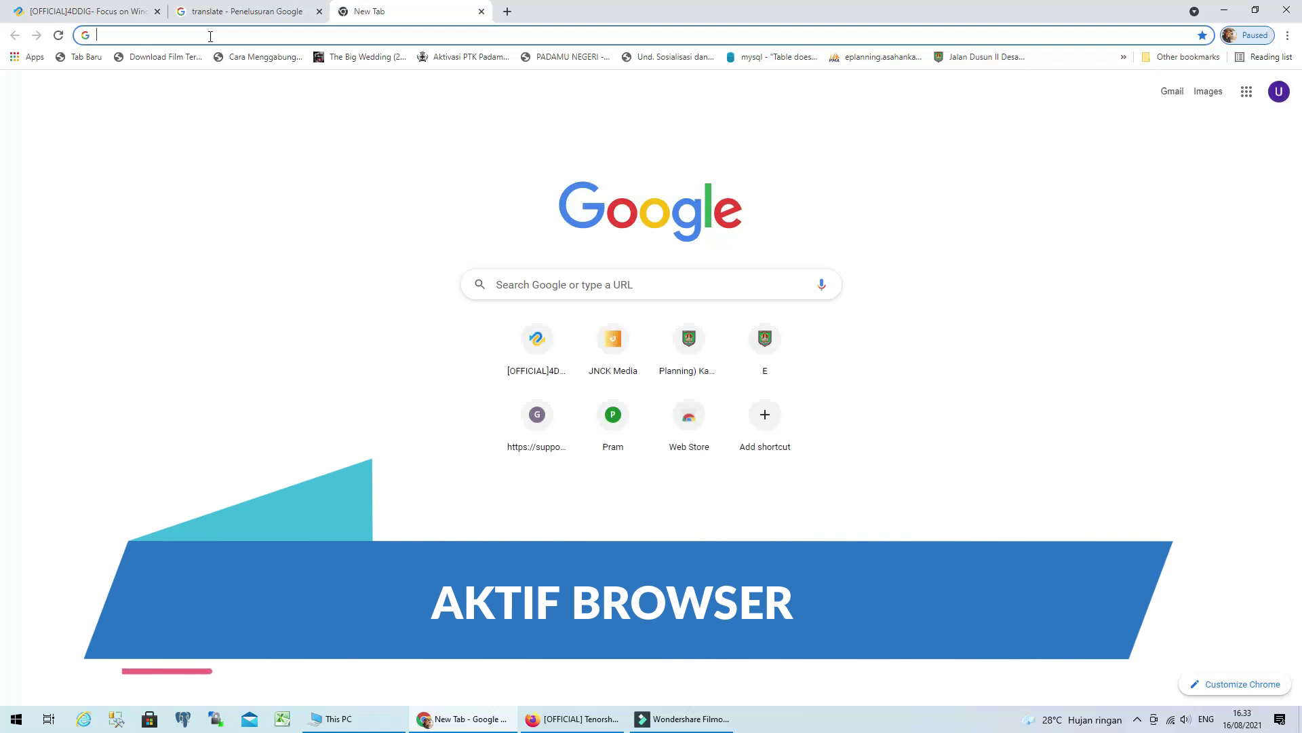
Open 4ddig.tenorshare.com in the new browser tab and dismiss the site's notification request
type("4dd")
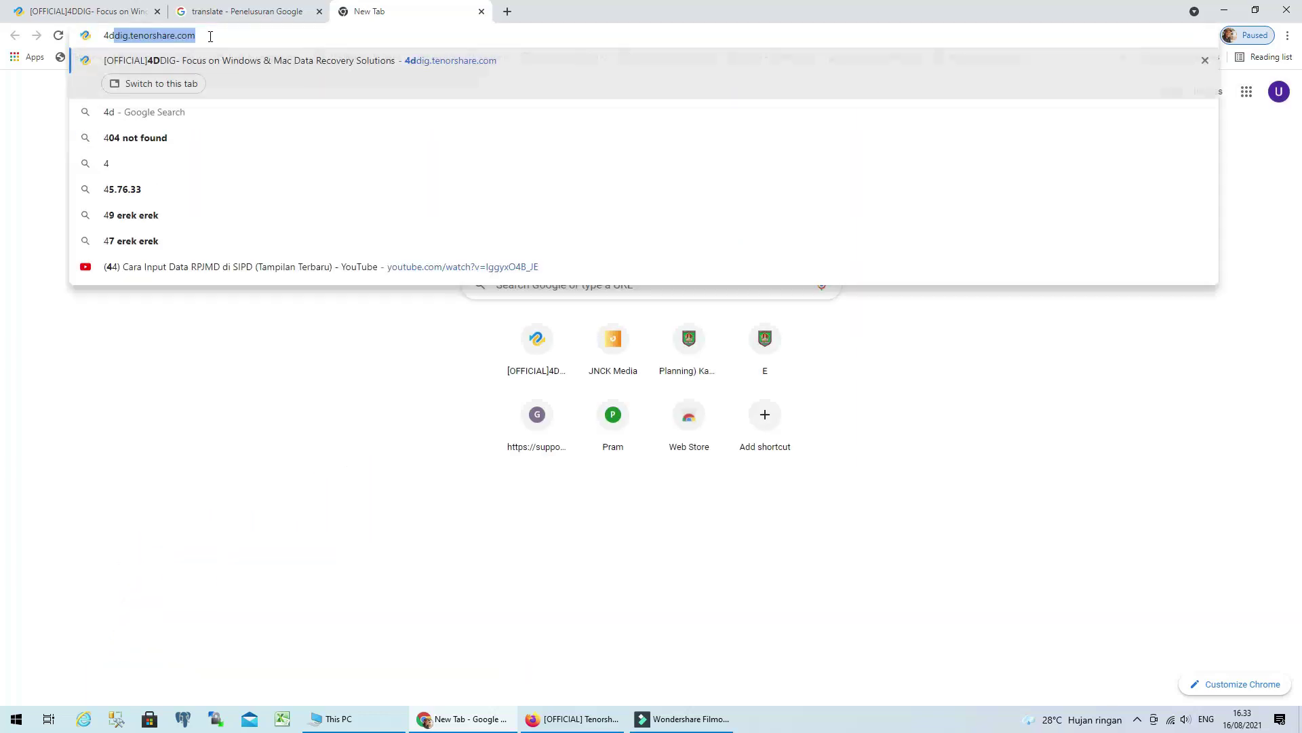
type("ig.")
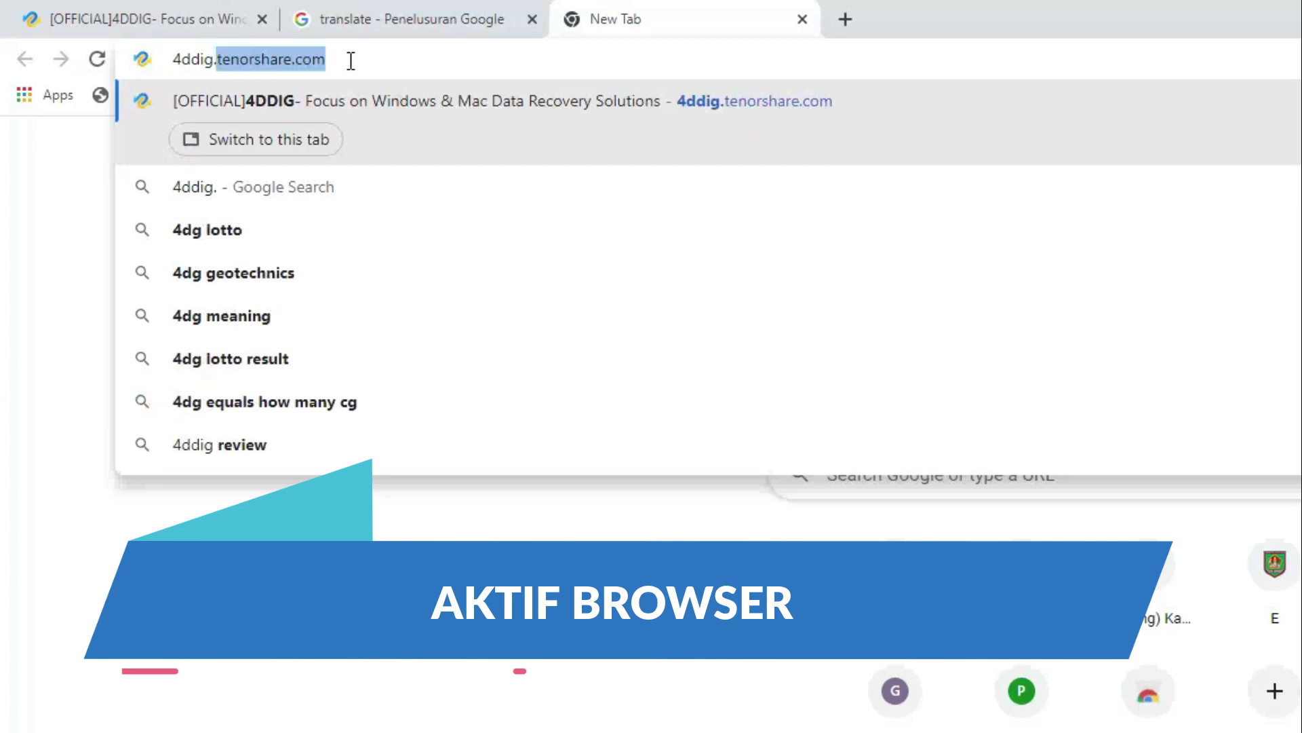
type("tenors")
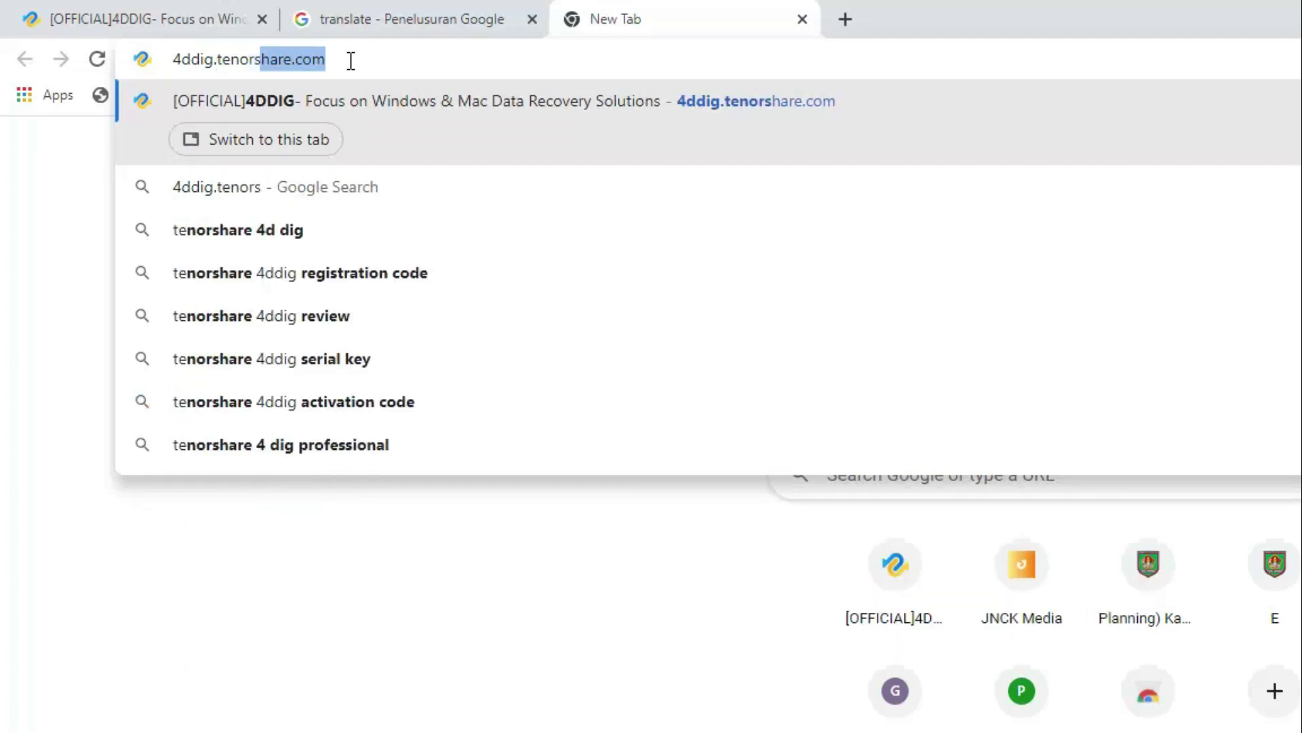
type("hare.co")
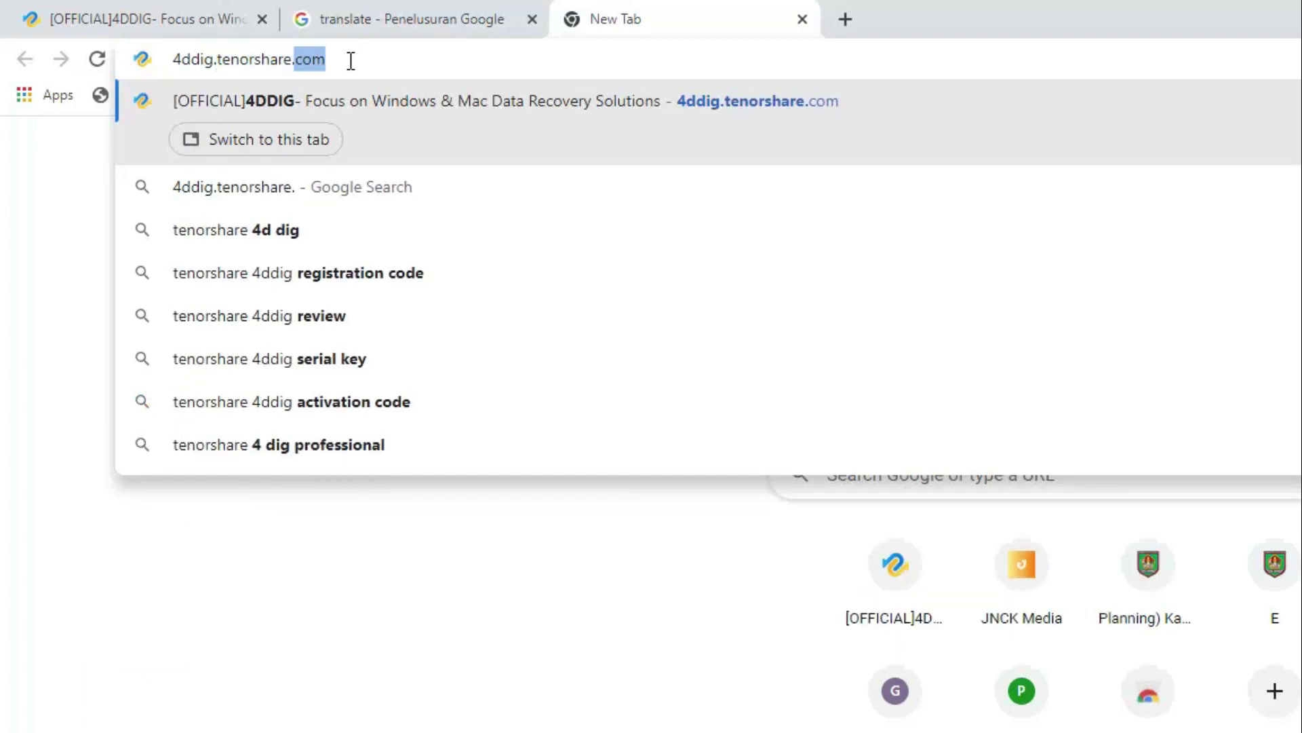
type("m")
key("Return")
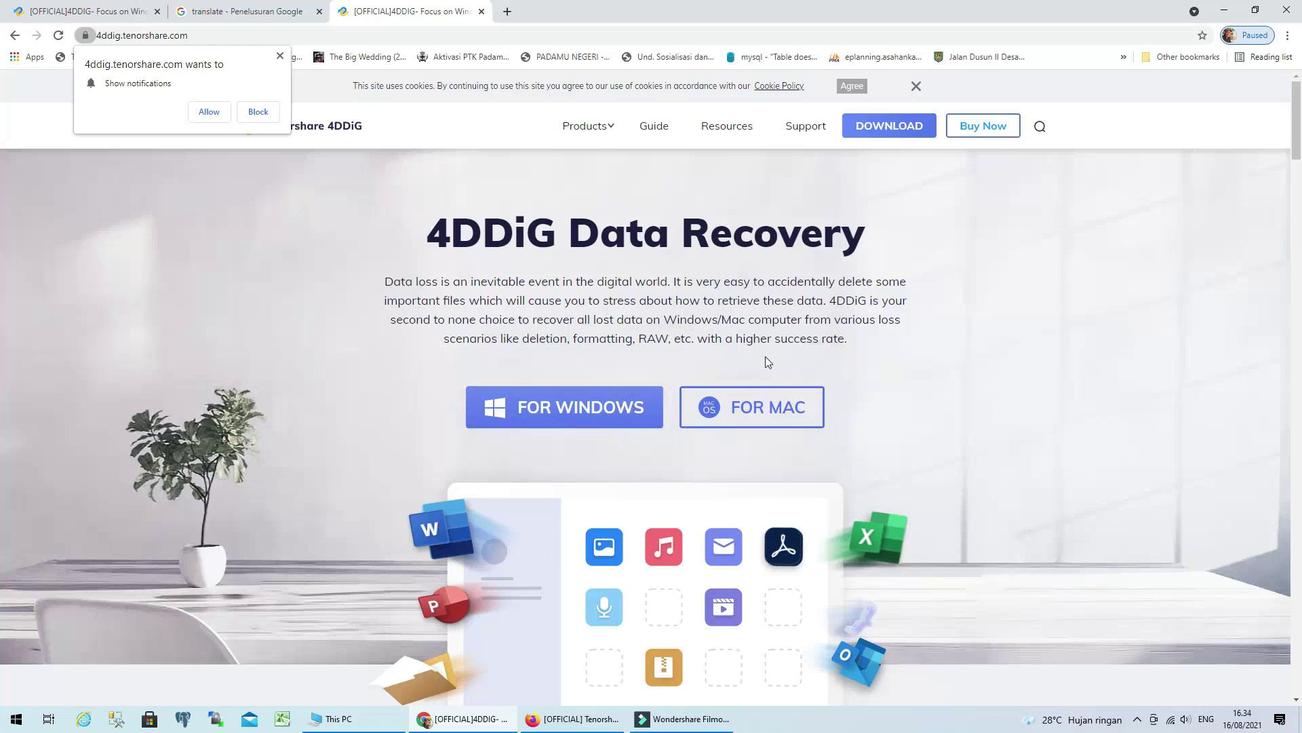
left_click(280, 55)
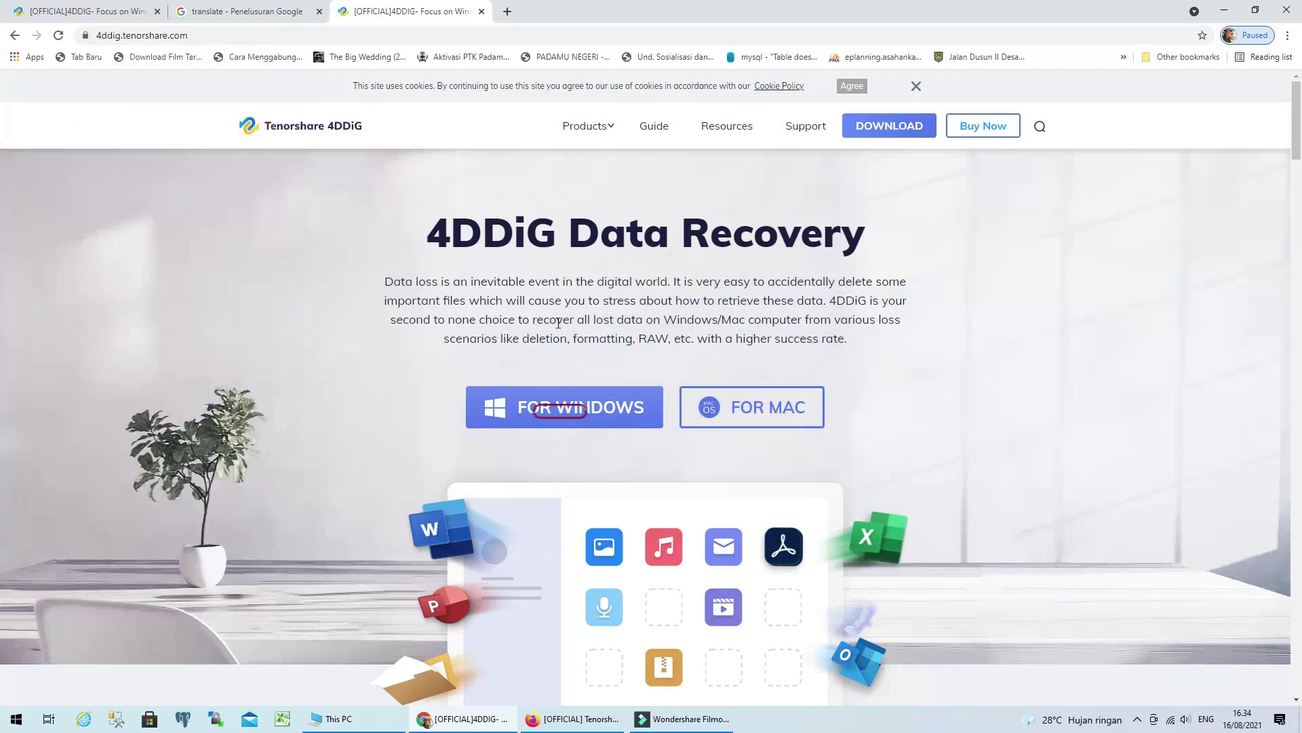
Download the free Windows version of 4DDiG, dismiss the notification request and restore the browser to a smaller window
left_click(531, 425)
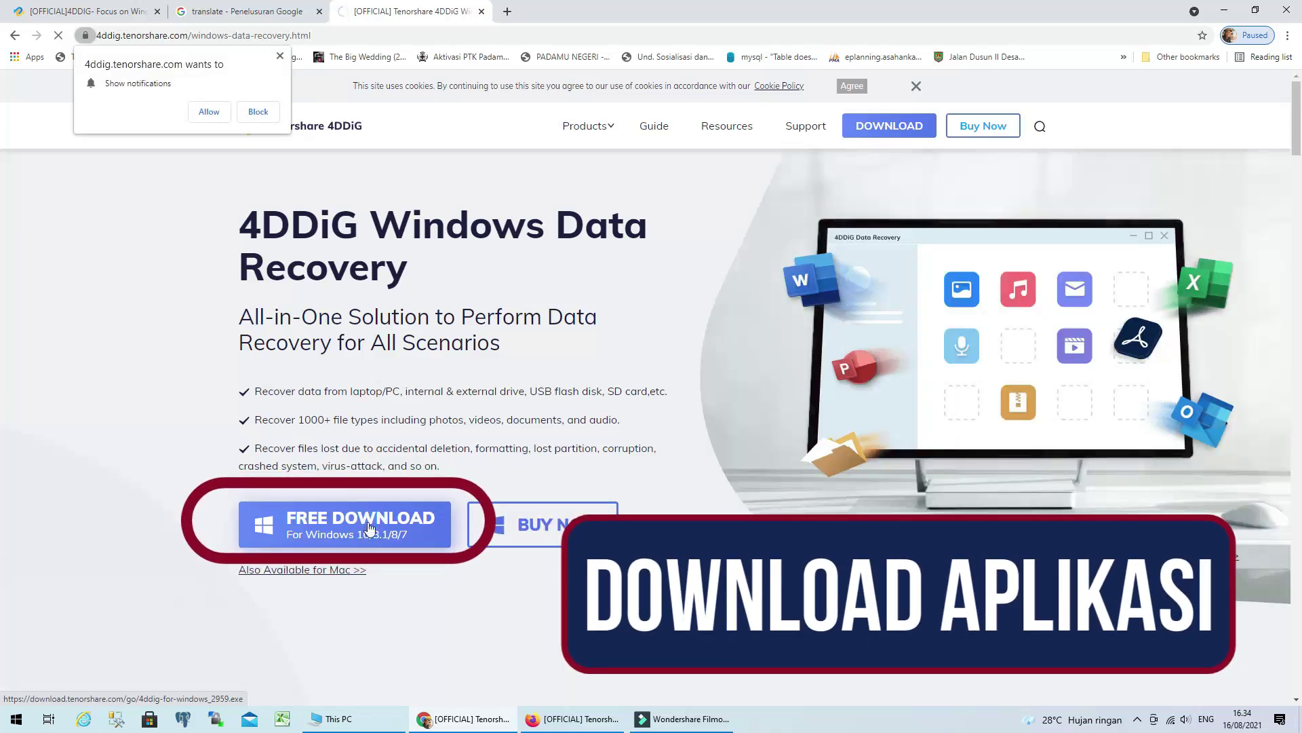
left_click(279, 58)
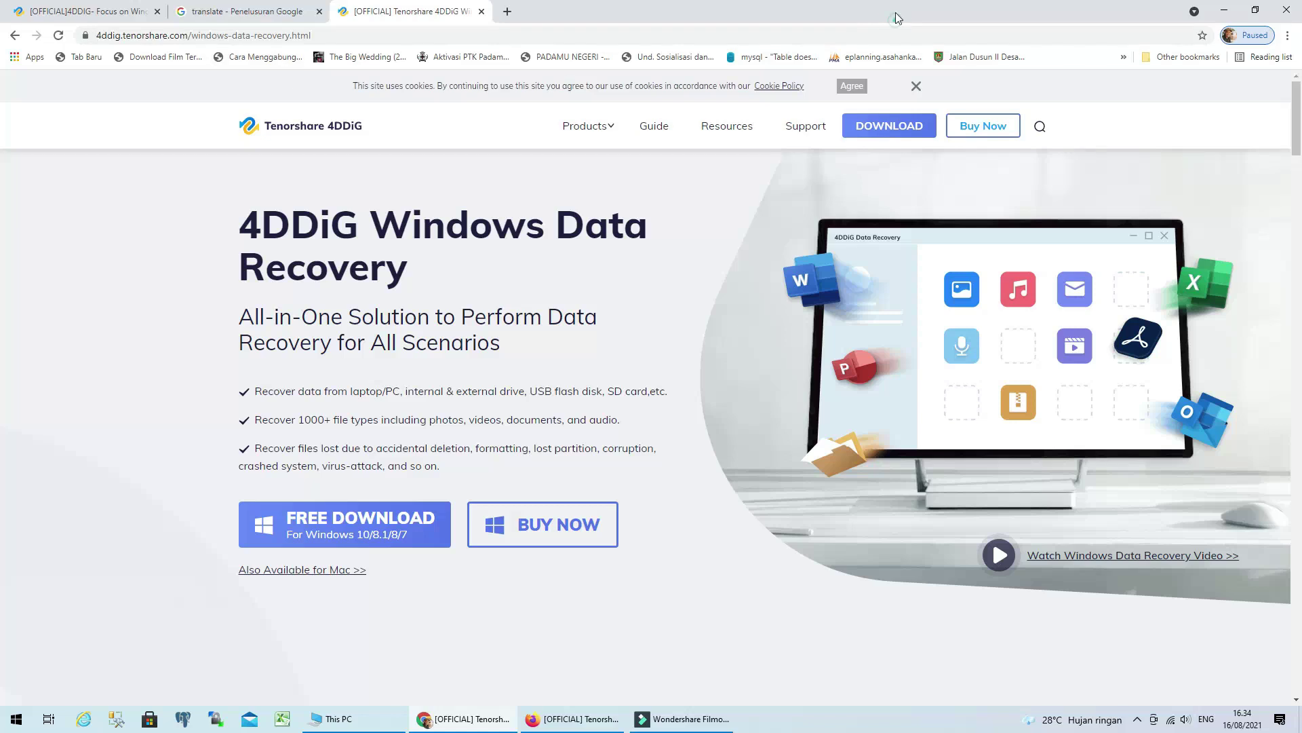
double_click(814, 14)
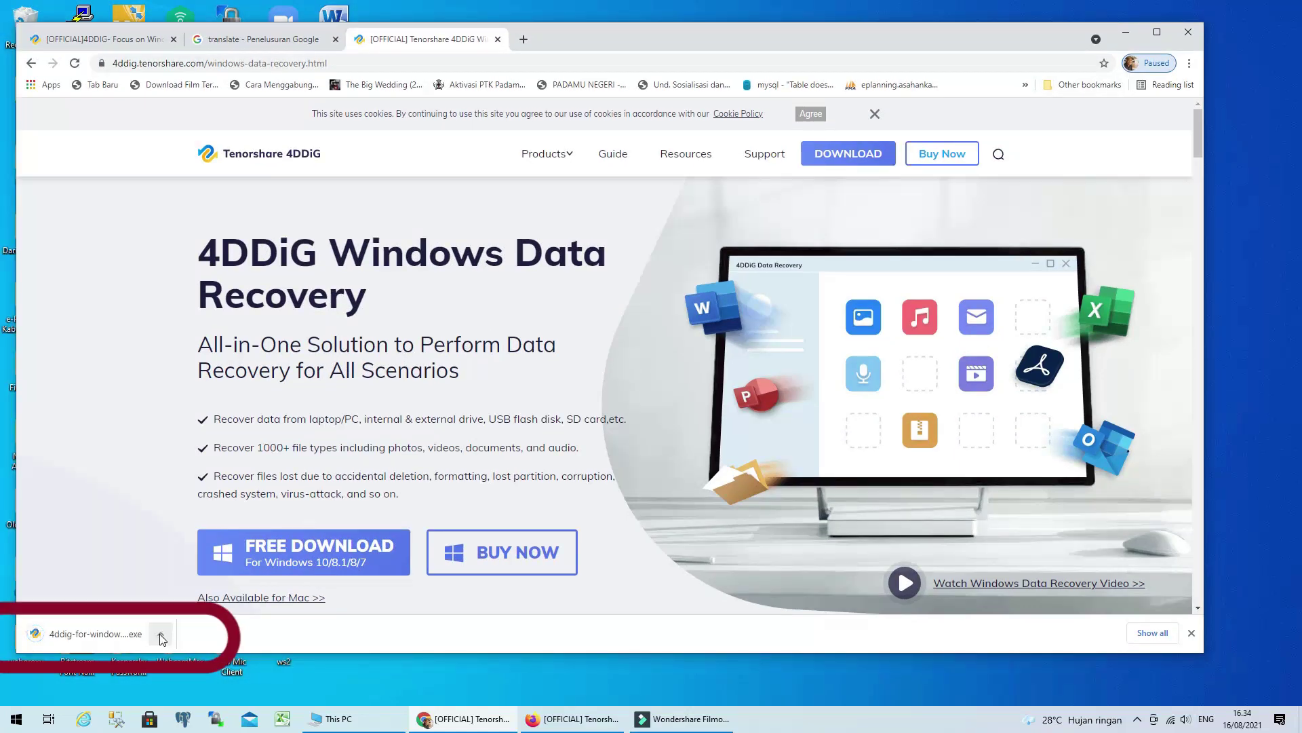
Show the downloaded 4ddig-for-windows file in its folder and run the installer
left_click(160, 633)
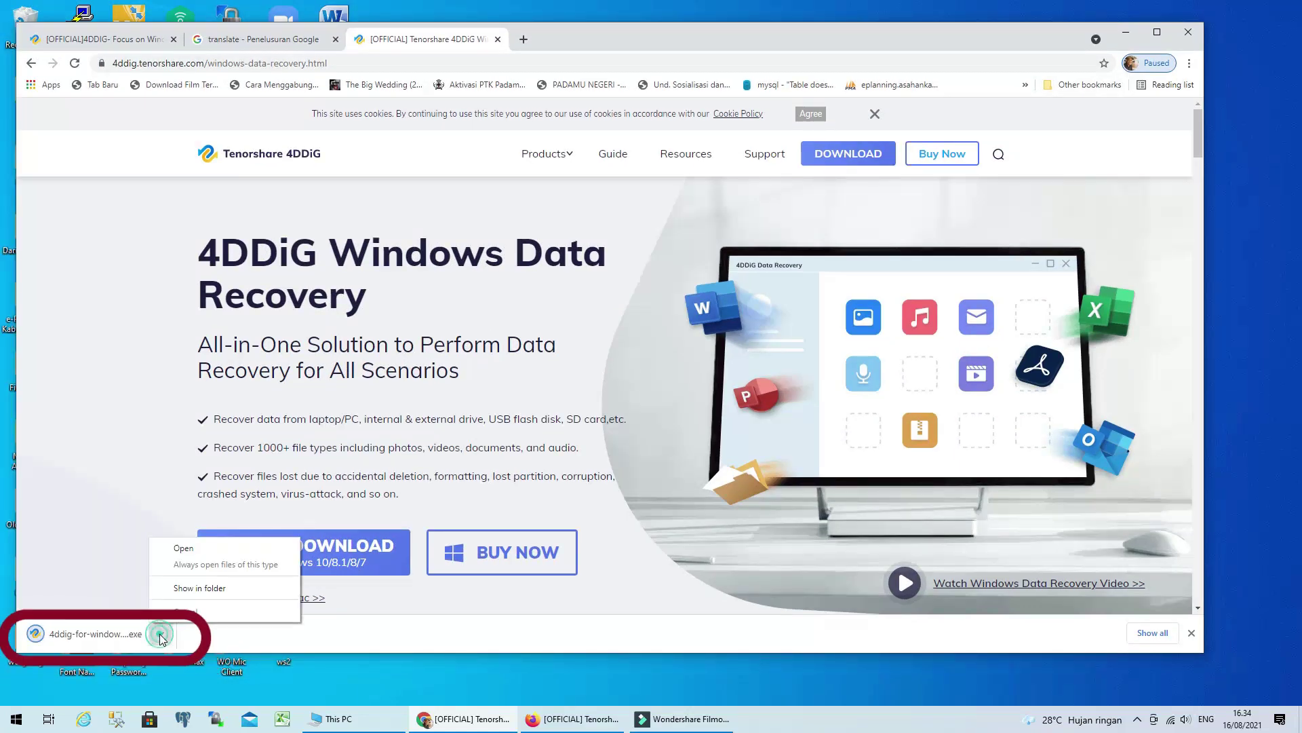
left_click(190, 587)
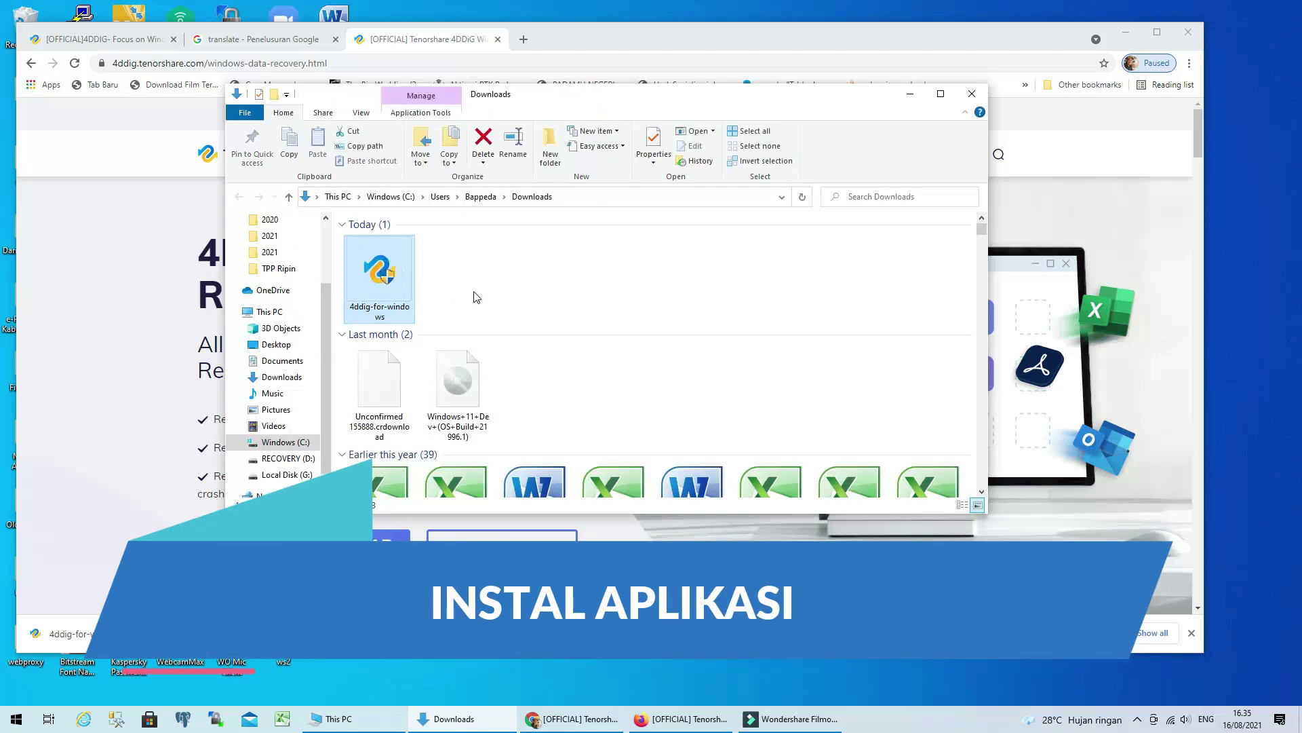
double_click(390, 278)
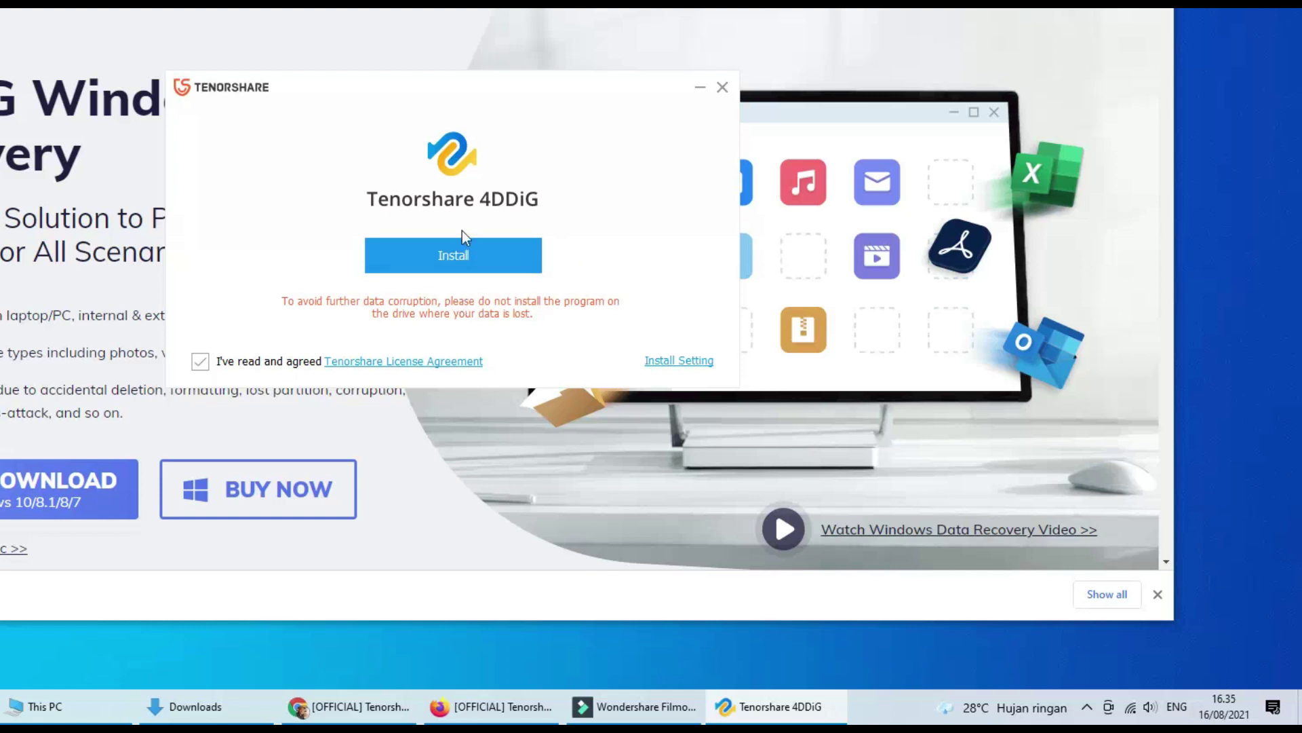
Expand the install settings and examine the language and installation path options without changing the path
left_click(678, 367)
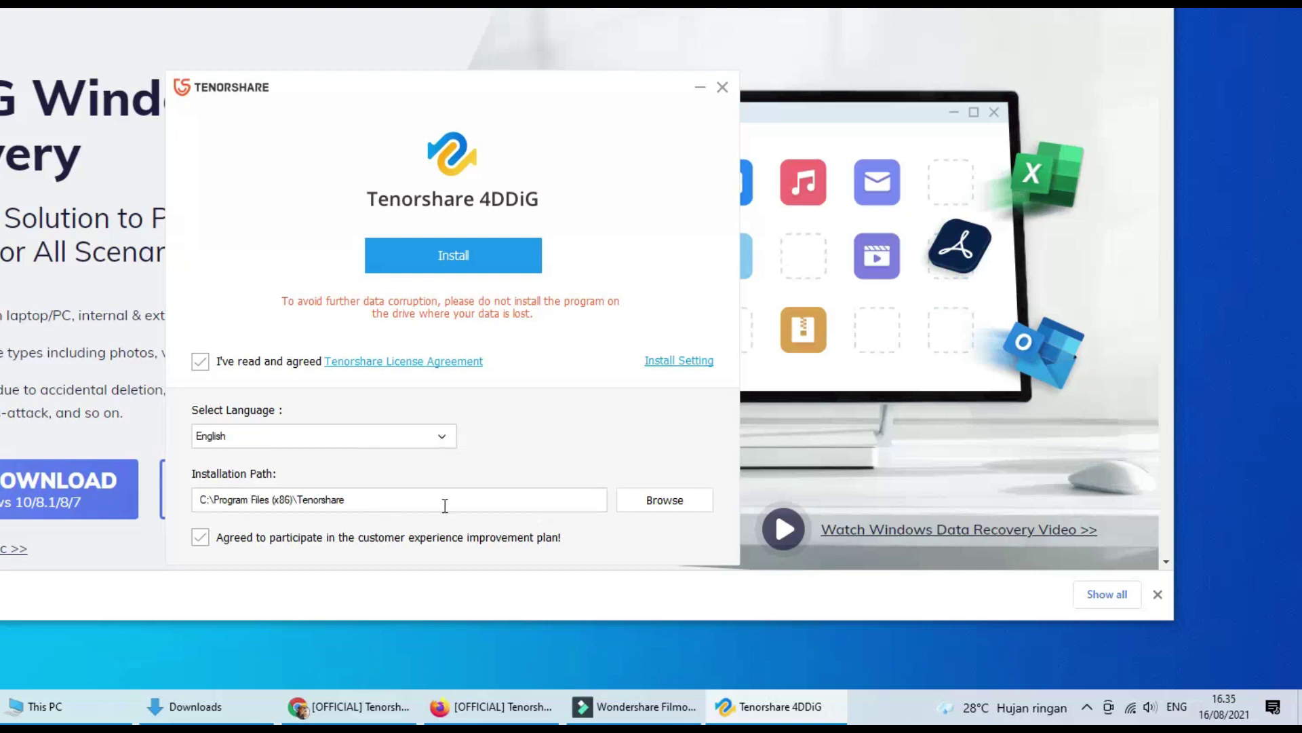
left_click(665, 500)
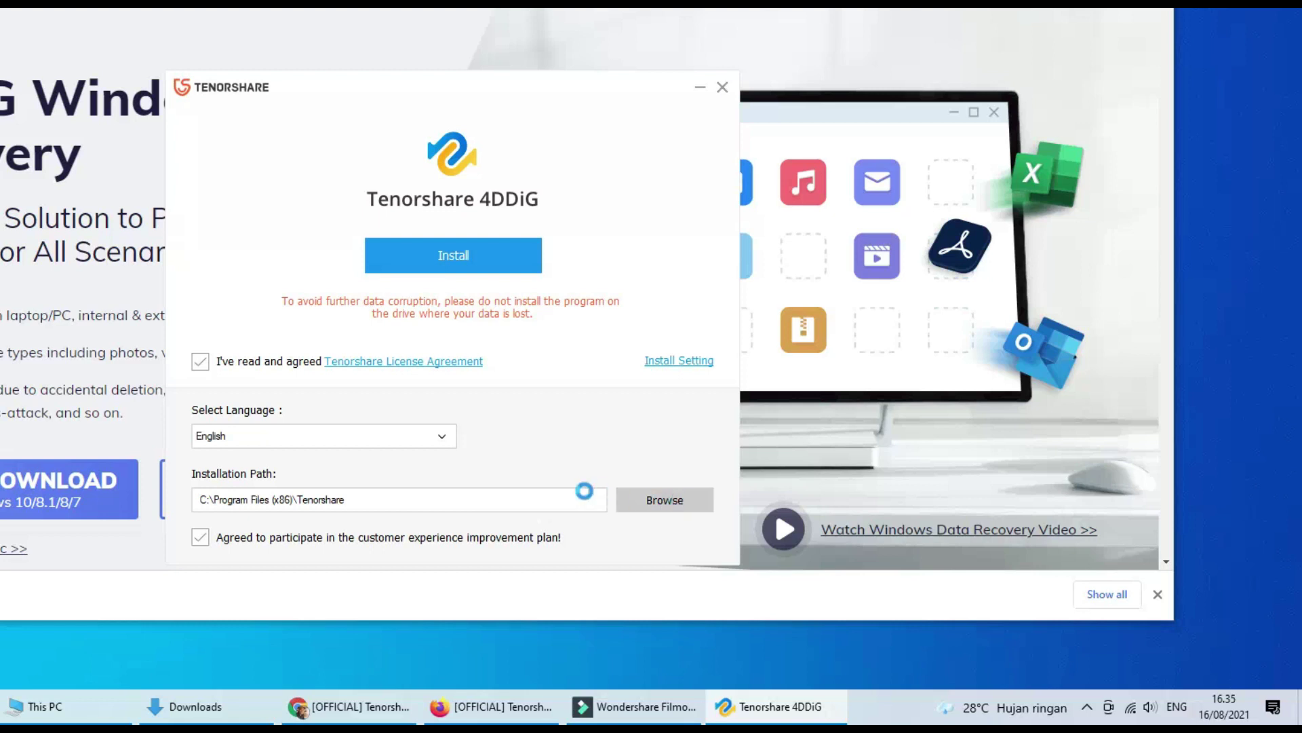
left_click_drag(567, 235, 571, 171)
left_click(544, 396)
double_click(478, 504)
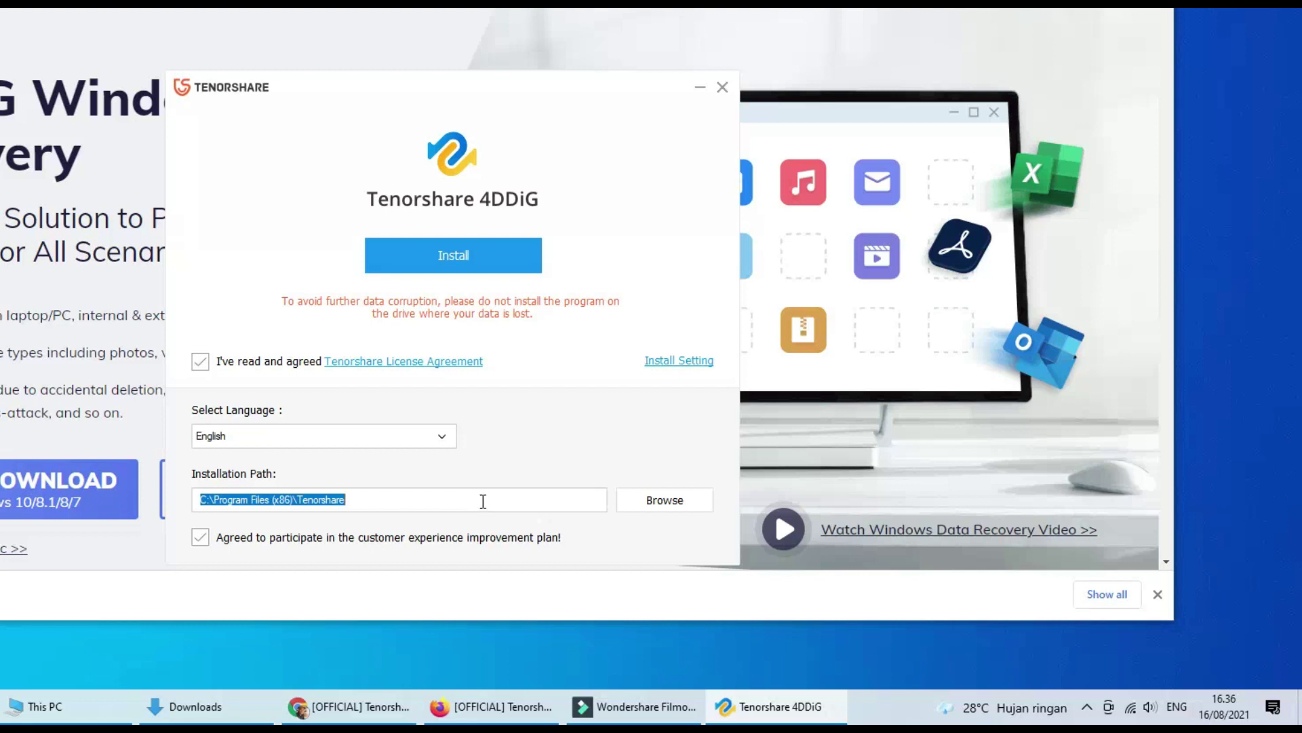
left_click(554, 404)
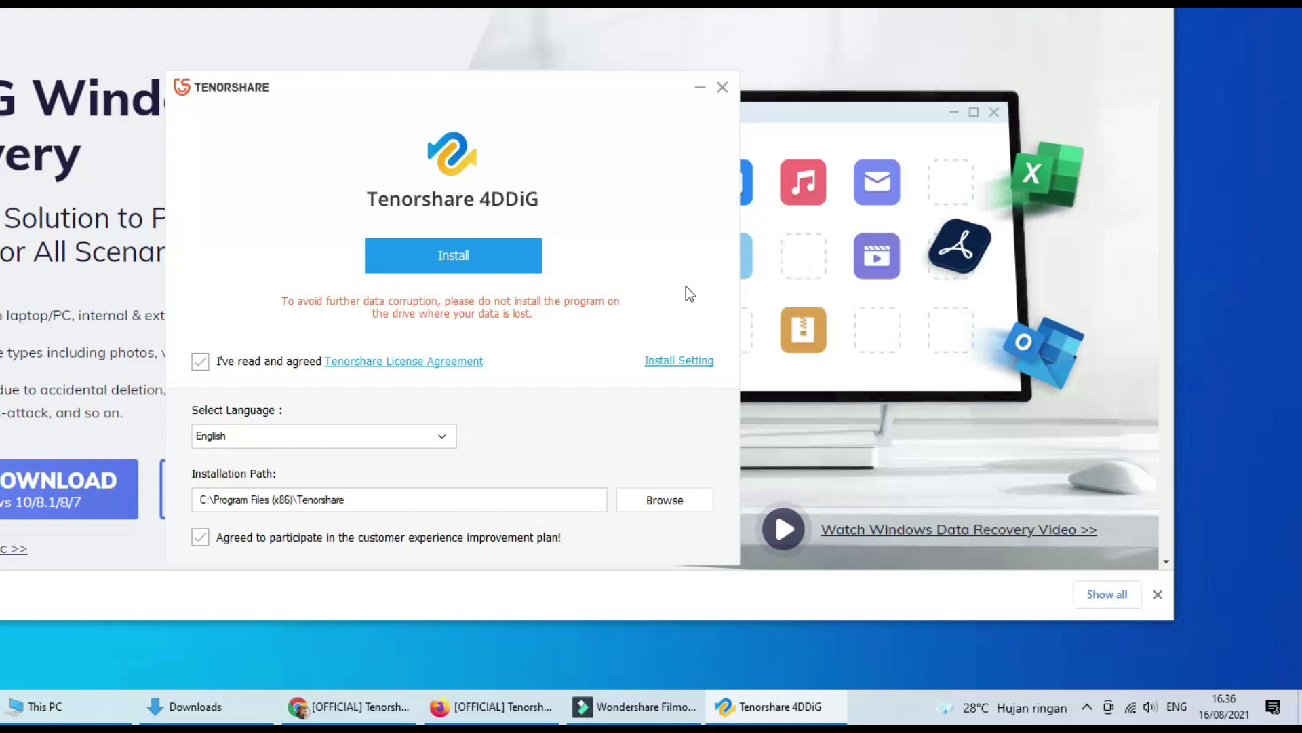
Install Tenorshare 4DDiG with the default settings, start it and minimize the browser window
left_click(479, 270)
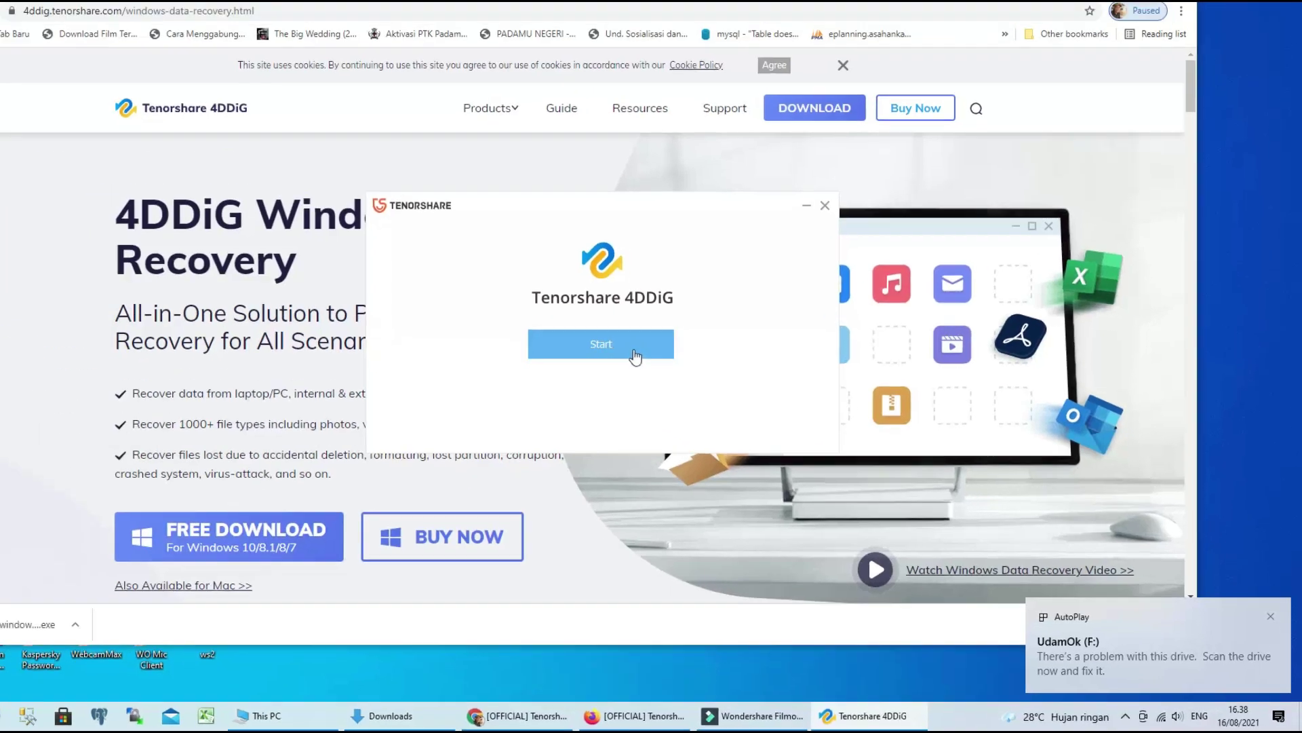
left_click(509, 257)
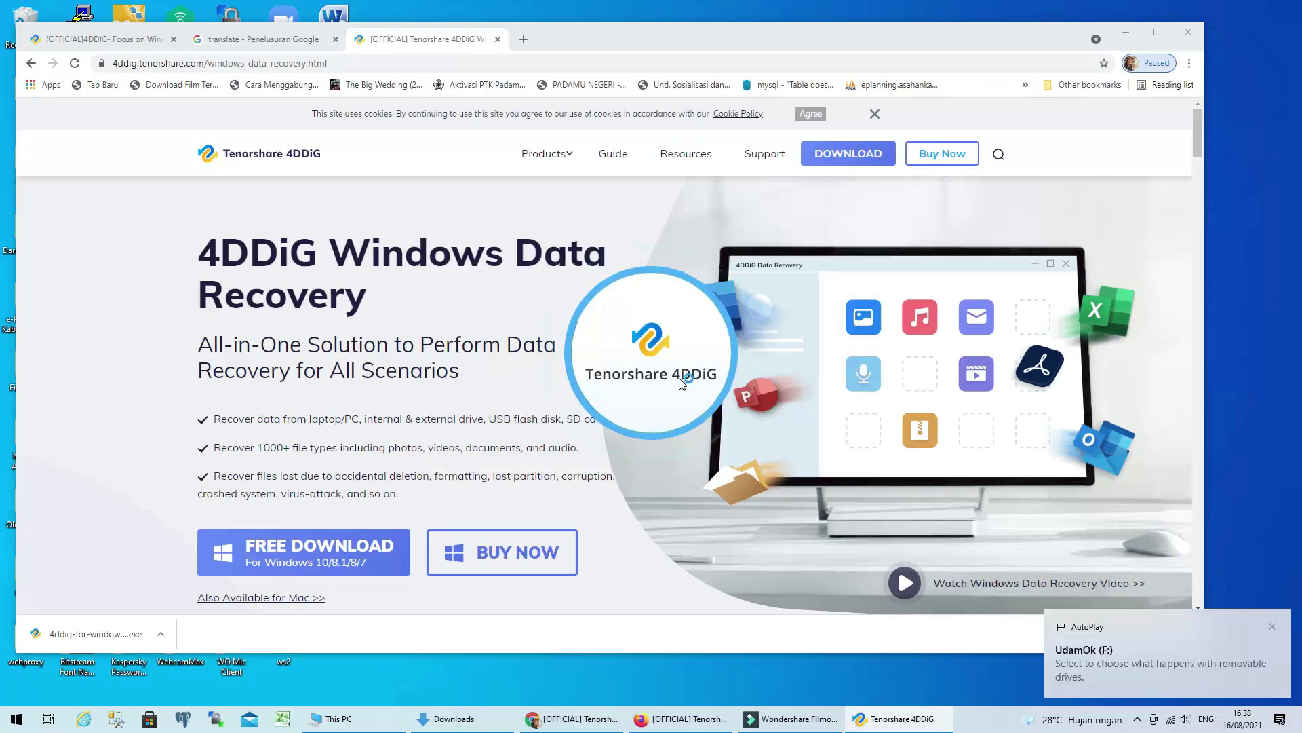
left_click(1125, 33)
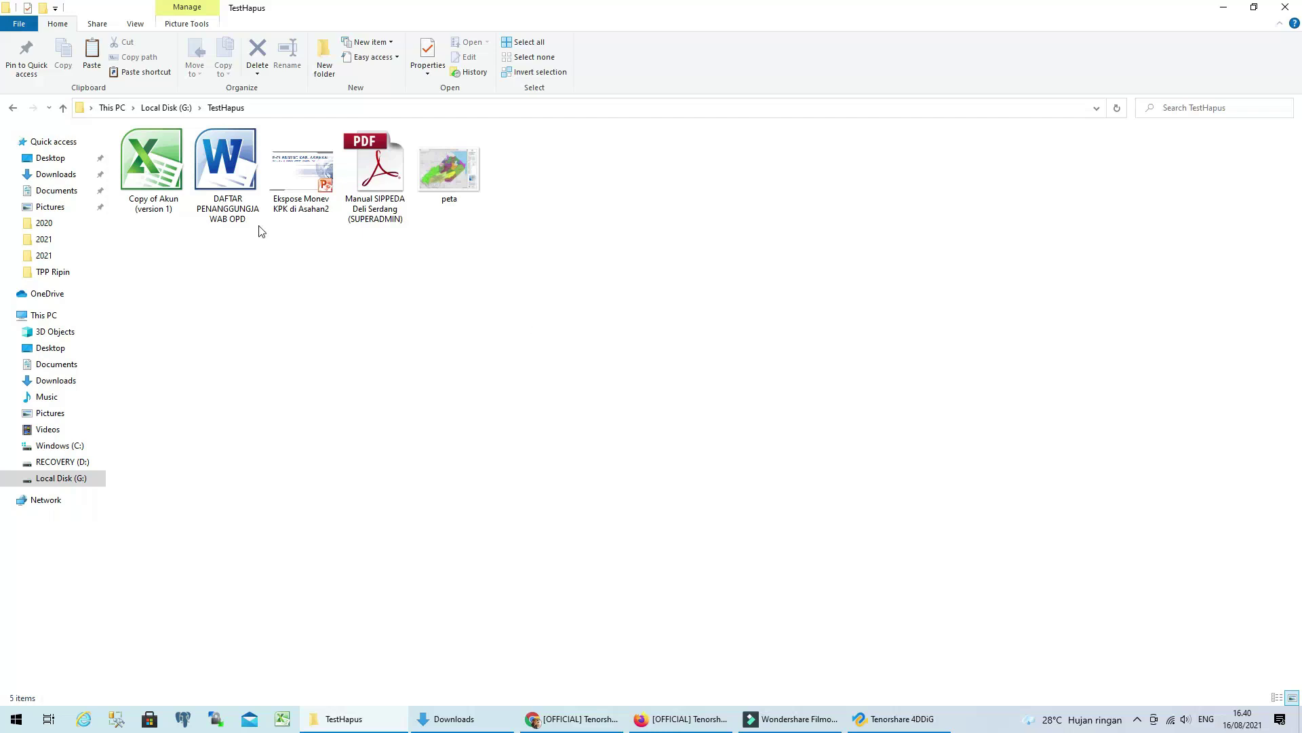
Delete the Ekspose Monev KPK di Asahan2, Manual SIPPEDA Deli Serdang and peta files from the TestHapus folder on Local Disk (G:)
left_click(170, 108)
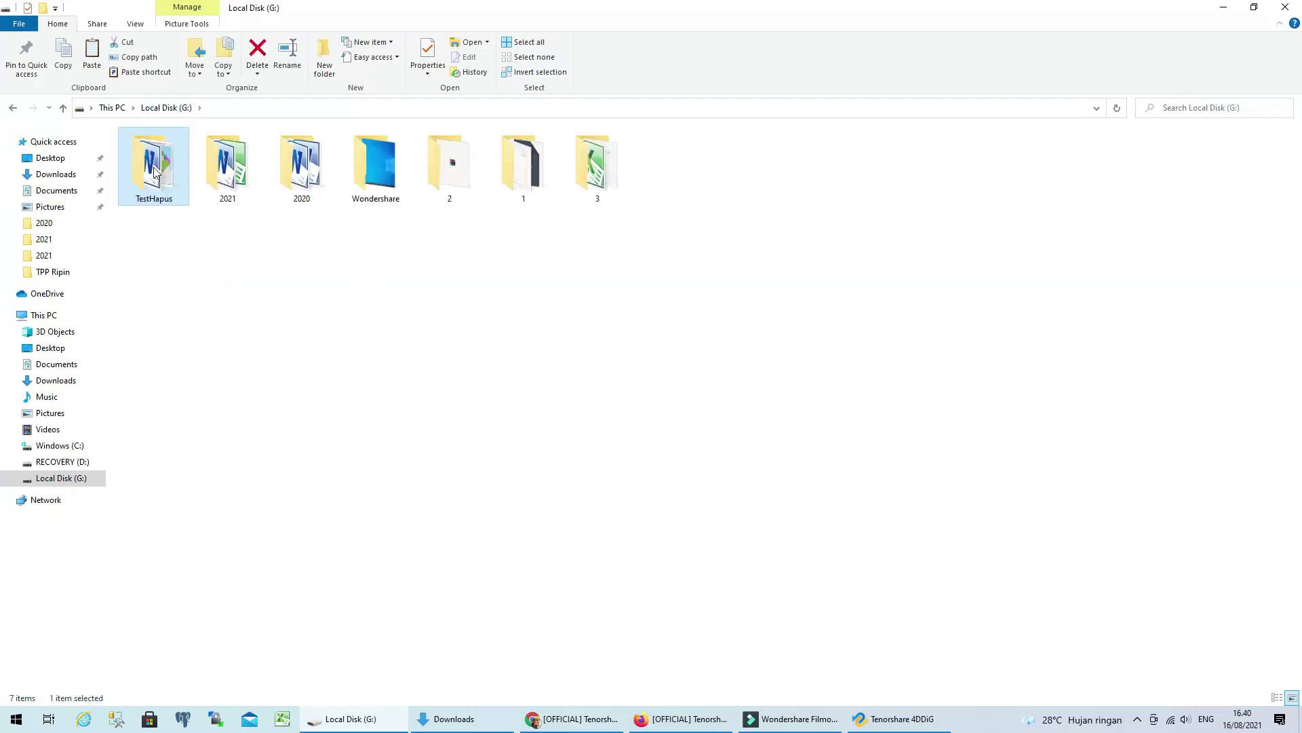
double_click(158, 165)
left_click_drag(268, 263, 154, 180)
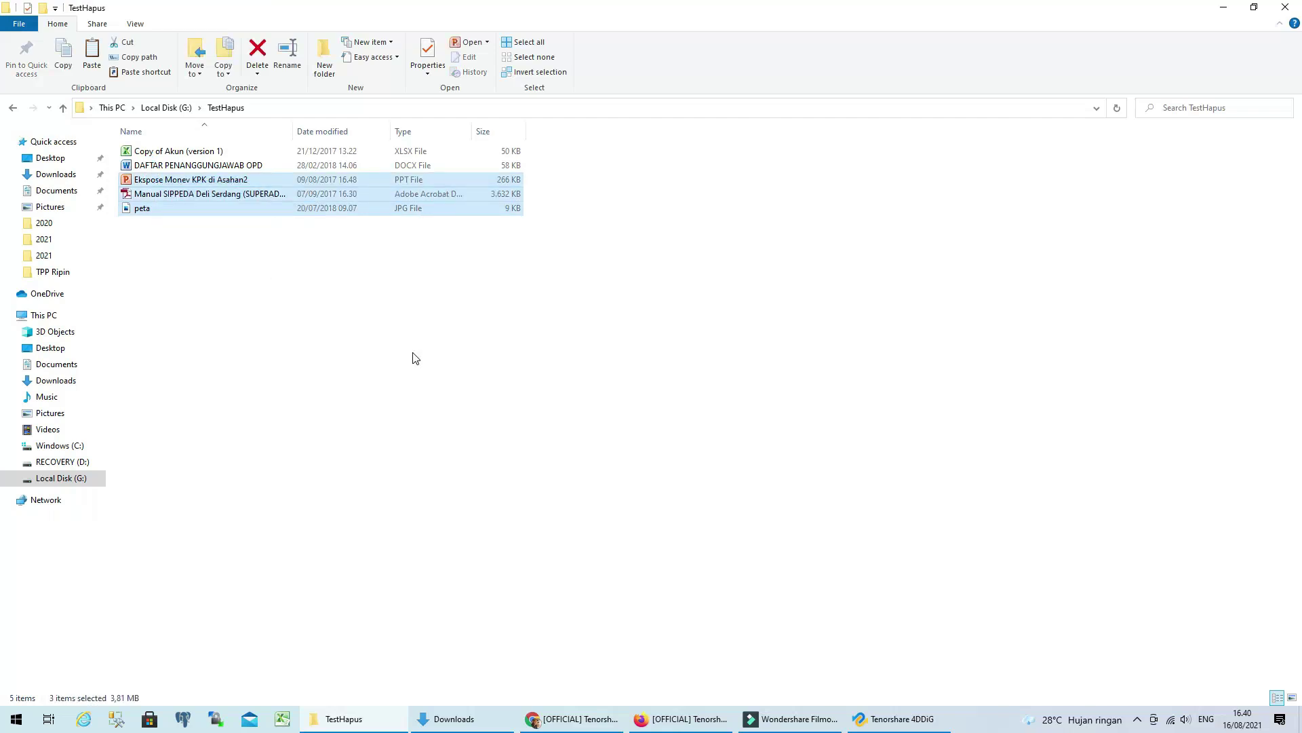
key("Delete")
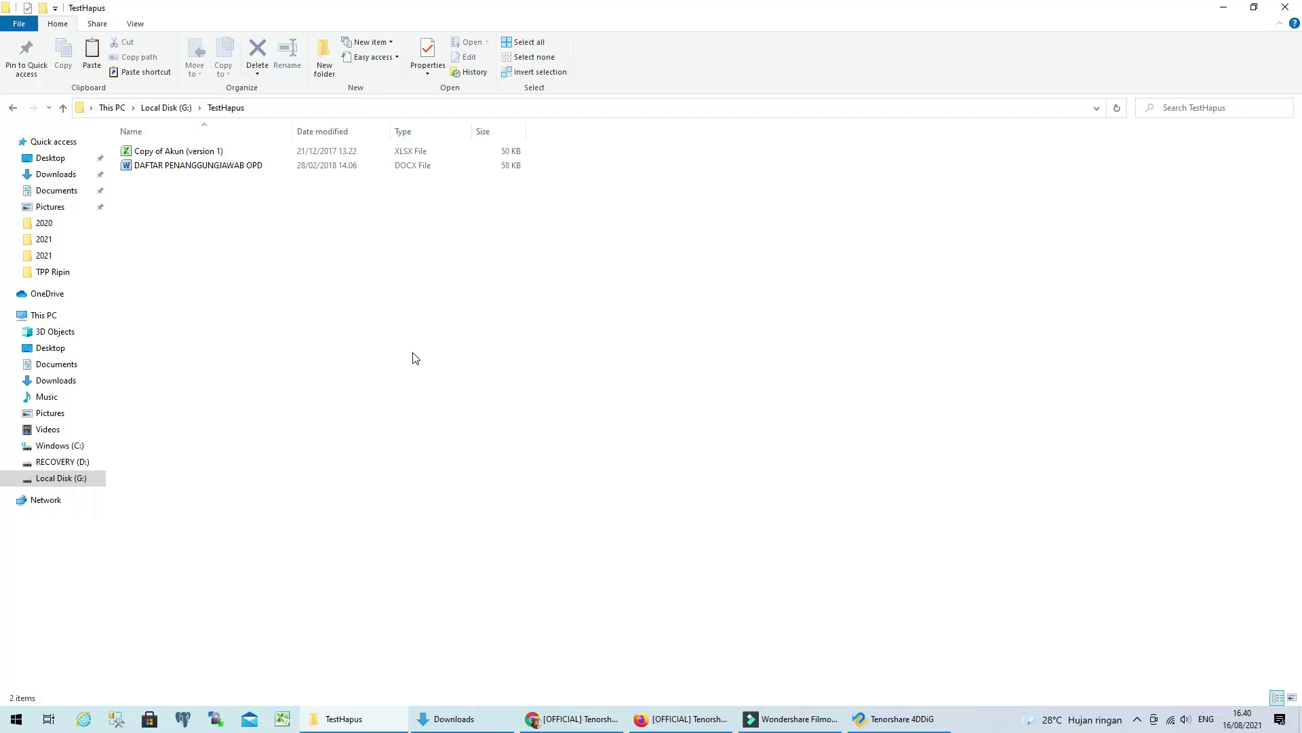
Show the desktop and empty the Recycle Bin
key("super+d")
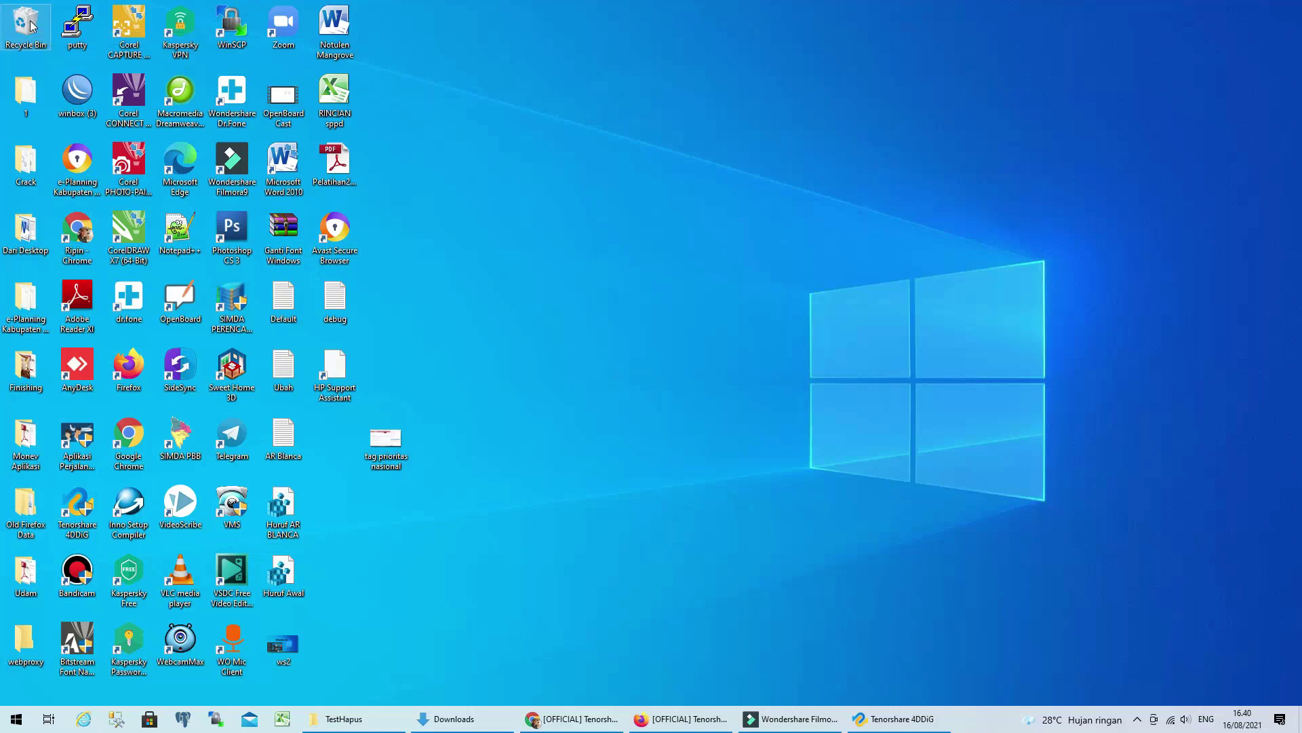
right_click(31, 23)
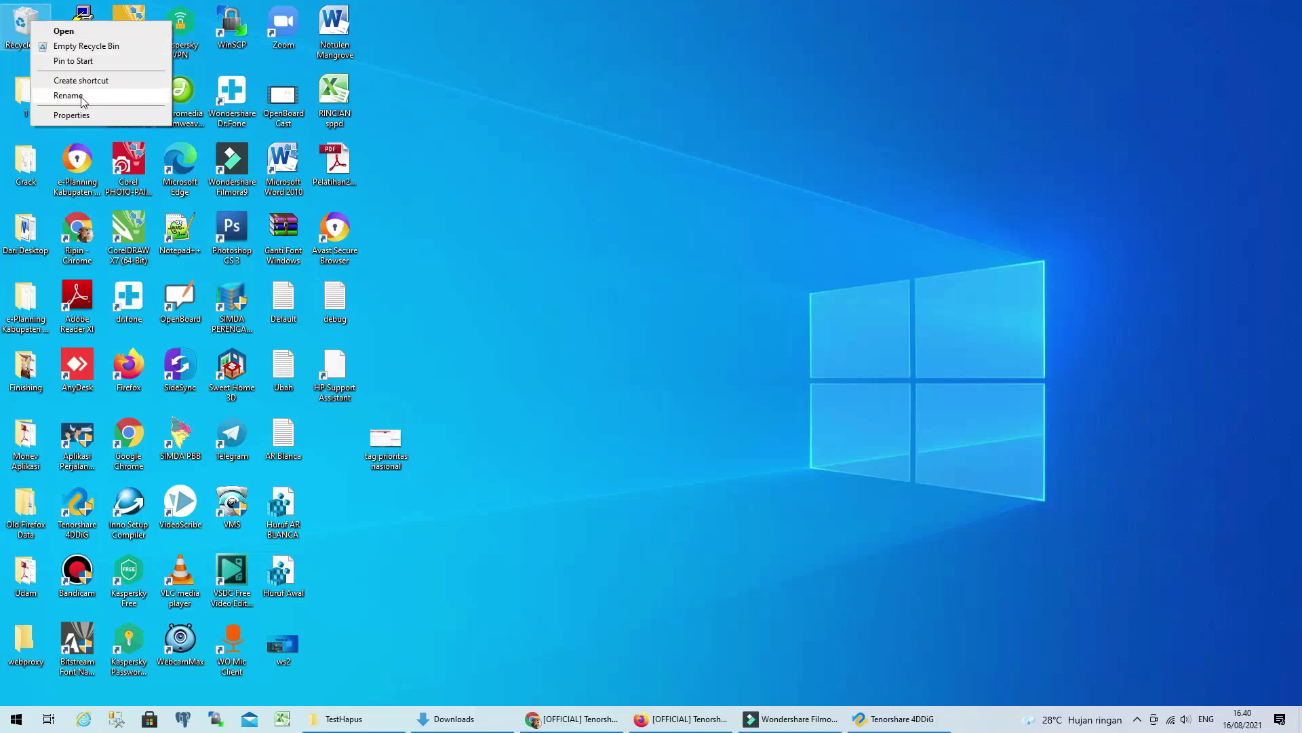
left_click(81, 46)
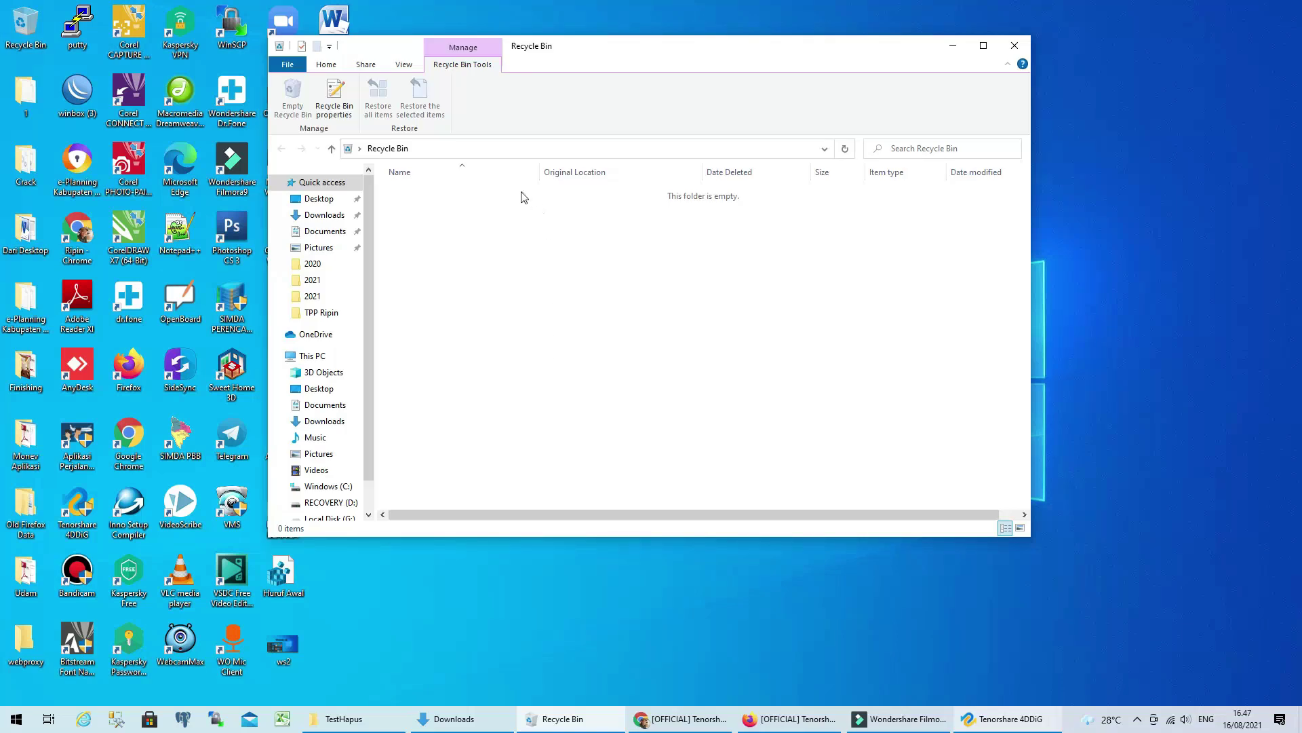
Reopen the Recycle Bin to check its contents, and close its window
left_click(1015, 46)
right_click(15, 31)
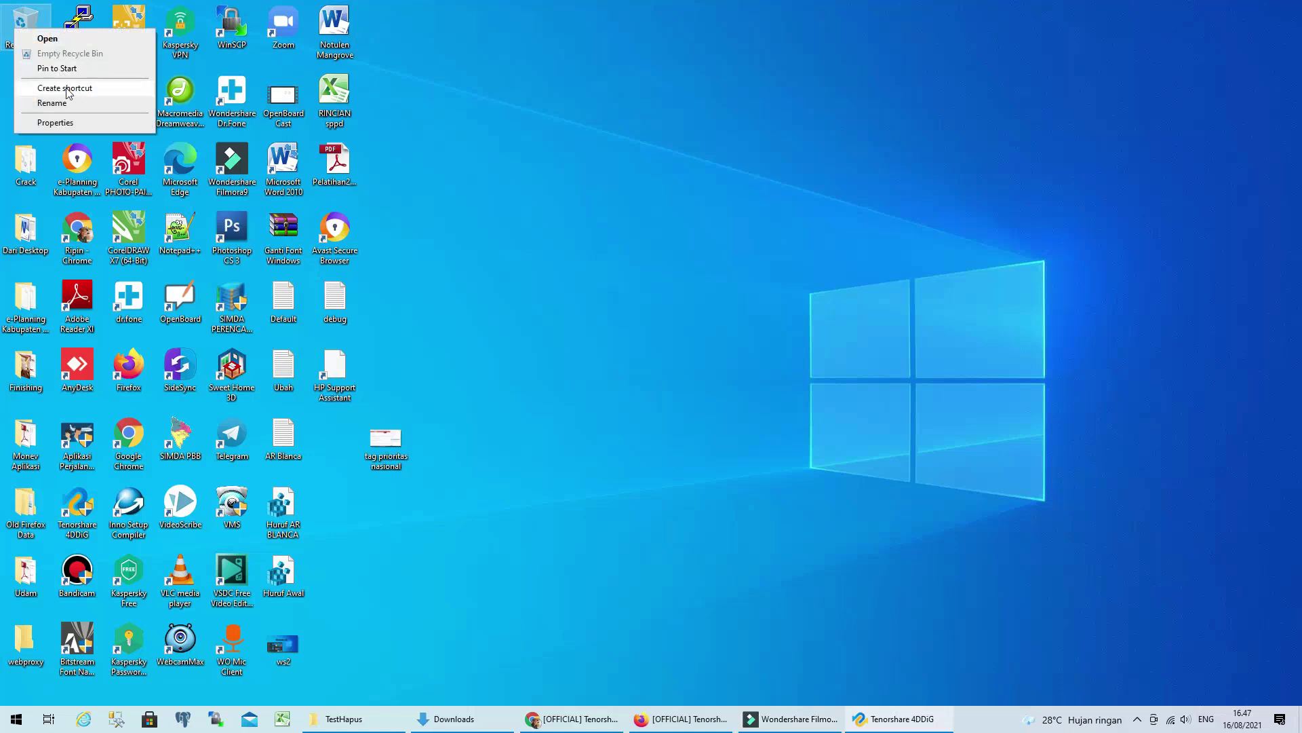
left_click(57, 39)
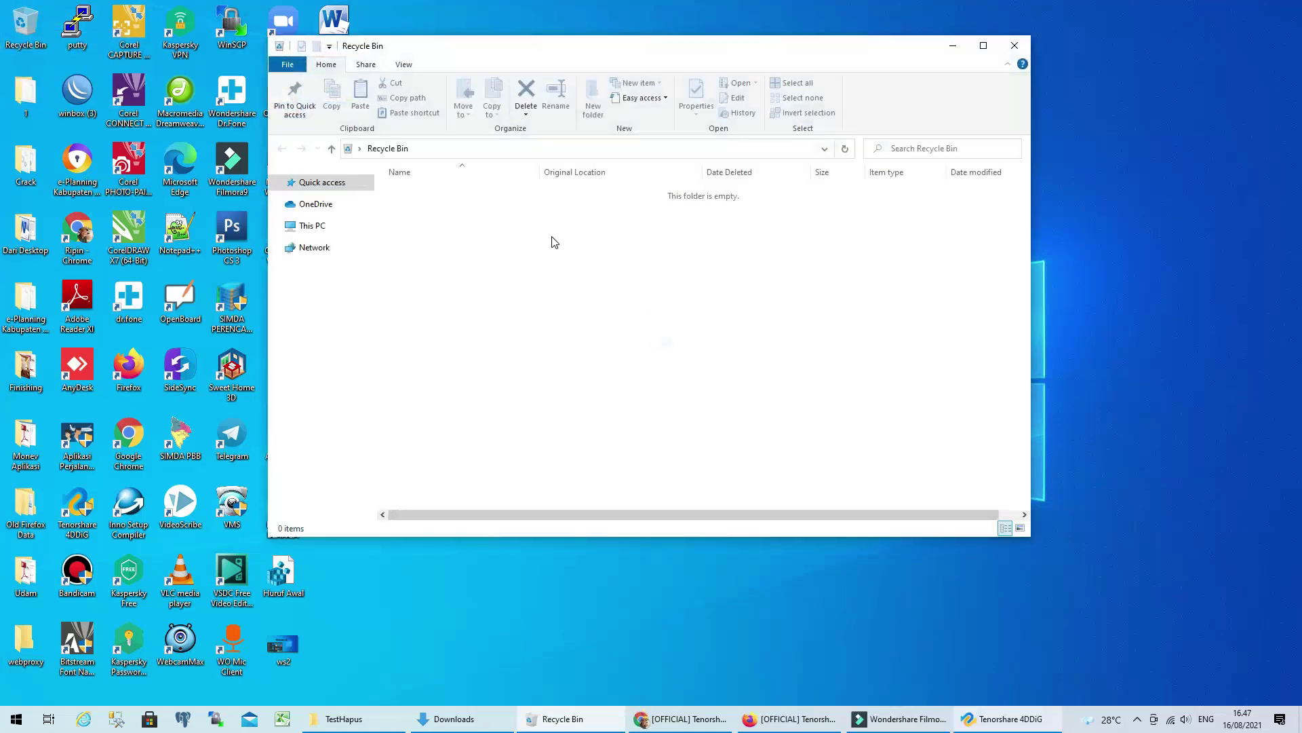
left_click(1014, 46)
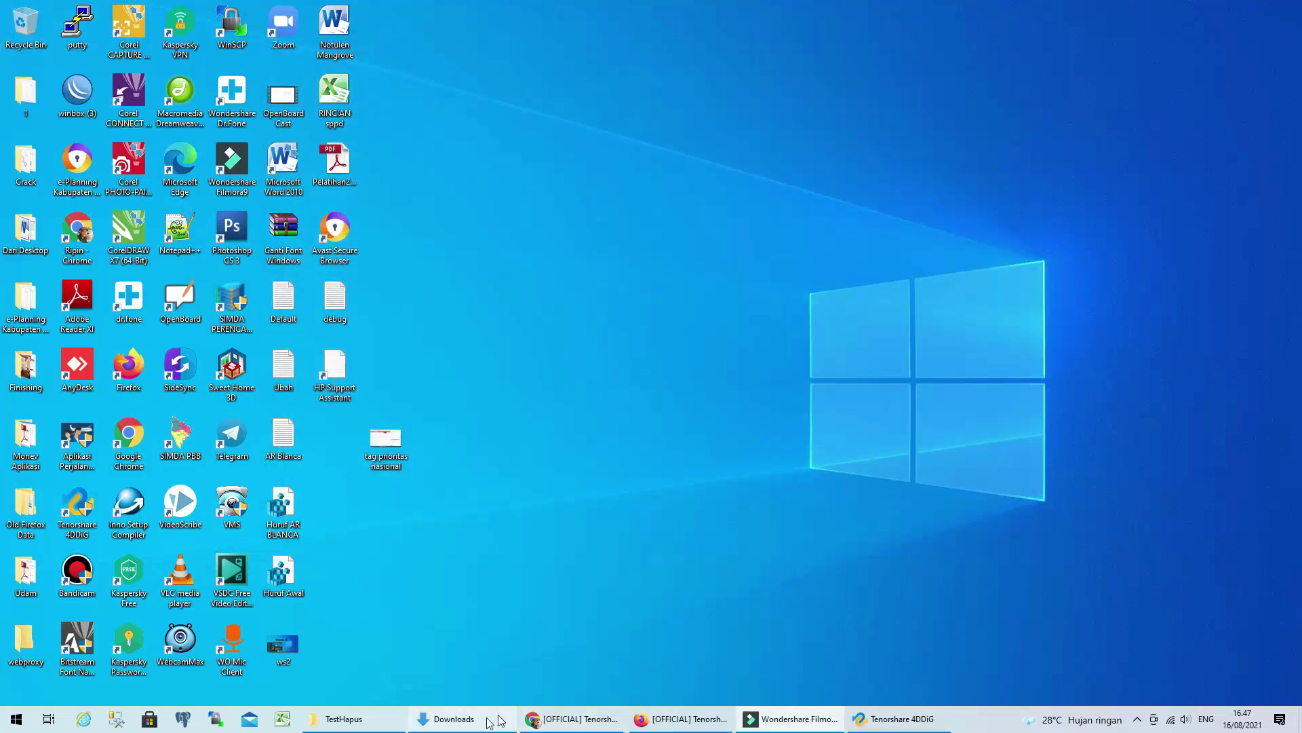
Bring back the TestHapus folder in a smaller window and check which files remain in it
left_click(344, 718)
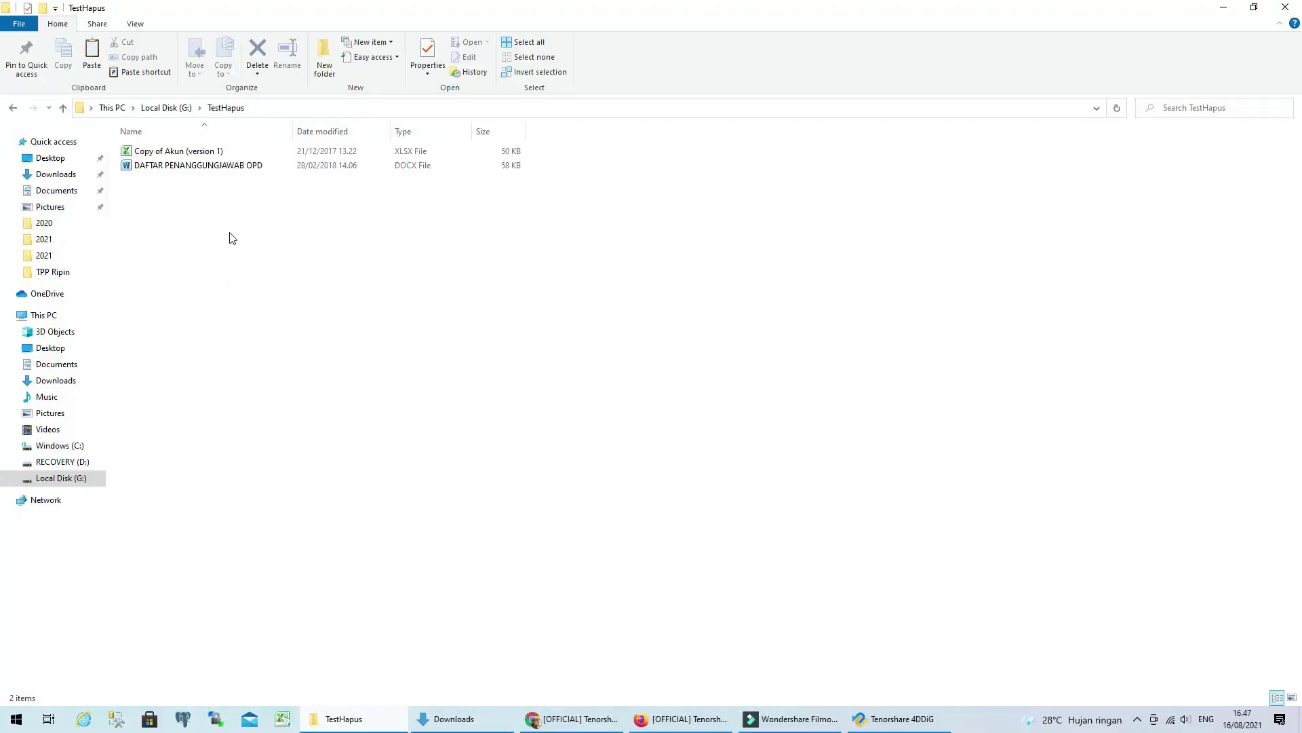
double_click(1148, 18)
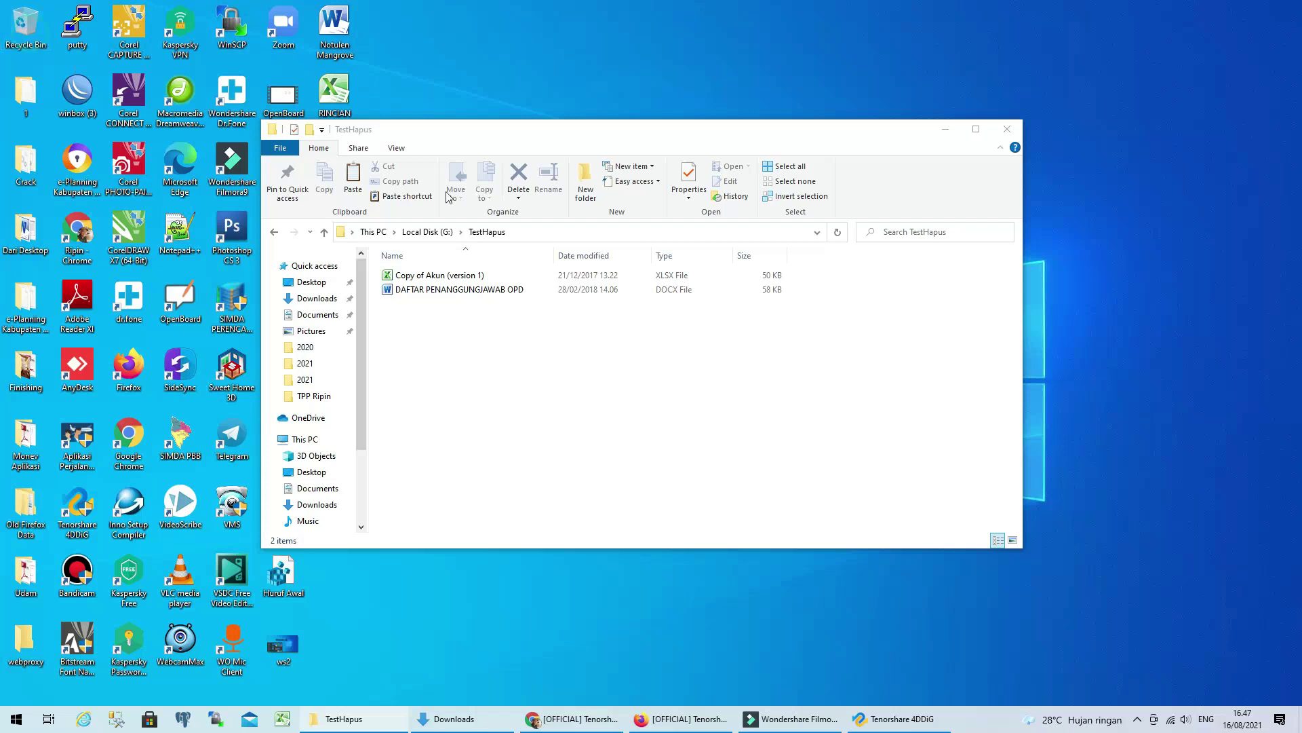
left_click(469, 247)
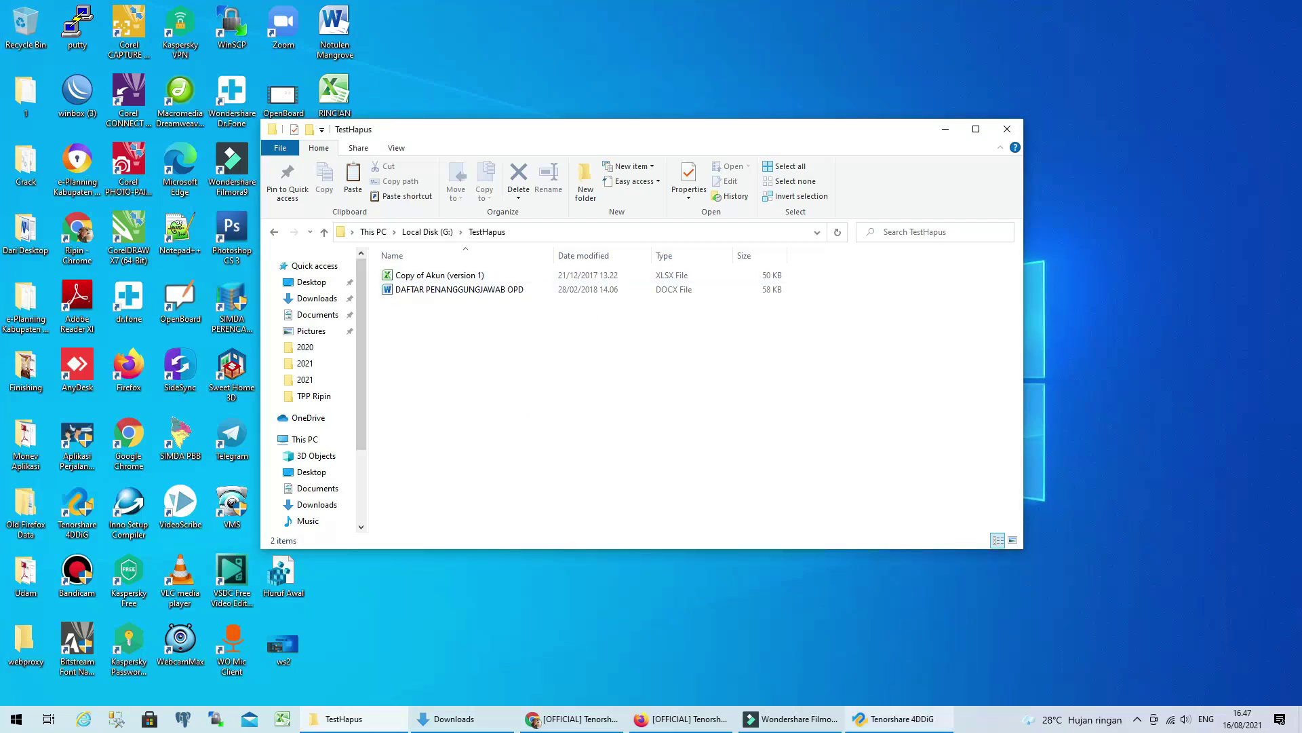
Switch to Tenorshare 4DDiG, reposition its window and check the TestHapus folder's location on Local Disk (G:)
left_click(904, 720)
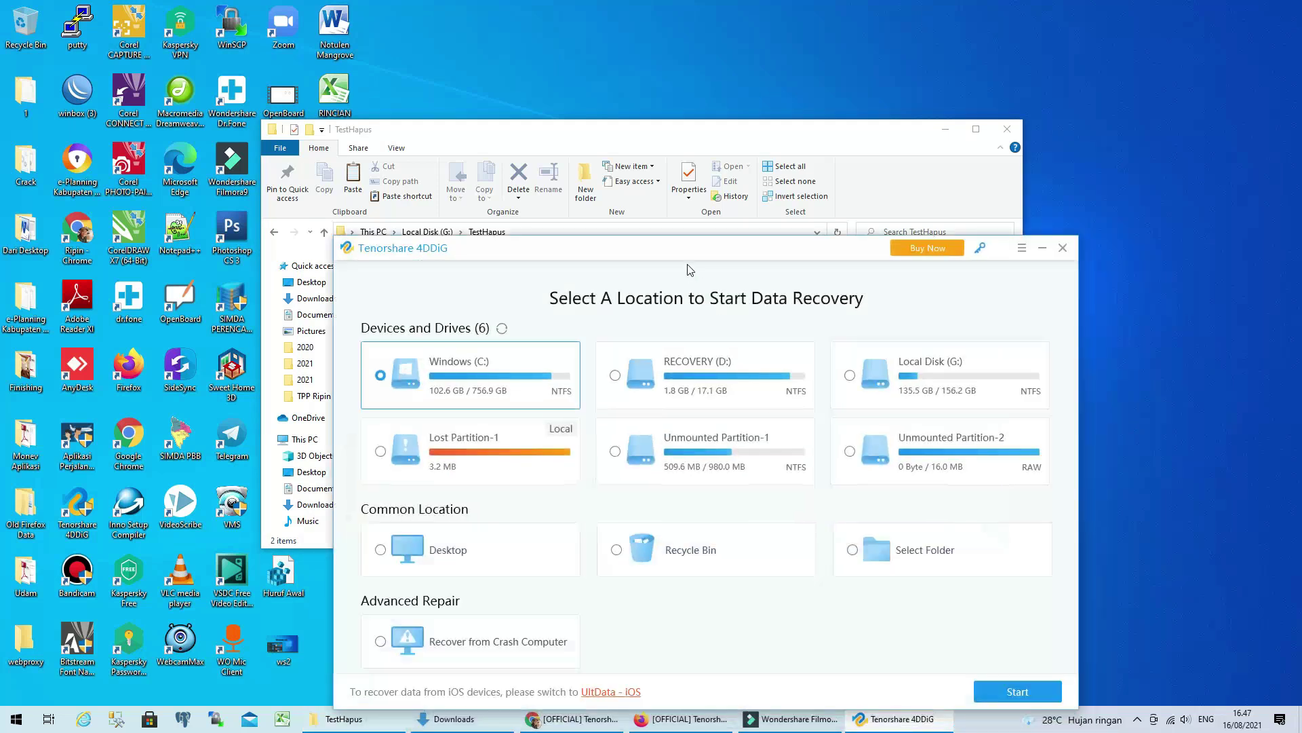
left_click_drag(764, 249, 720, 109)
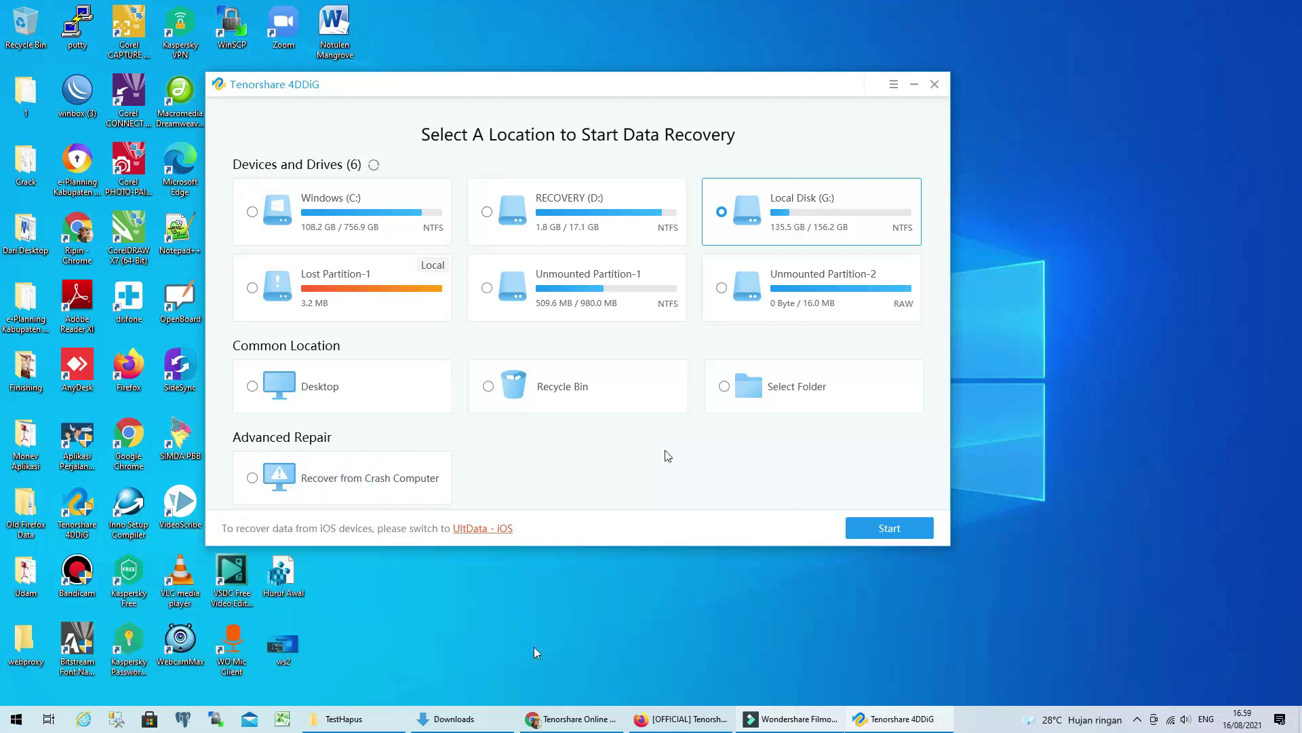
left_click(344, 718)
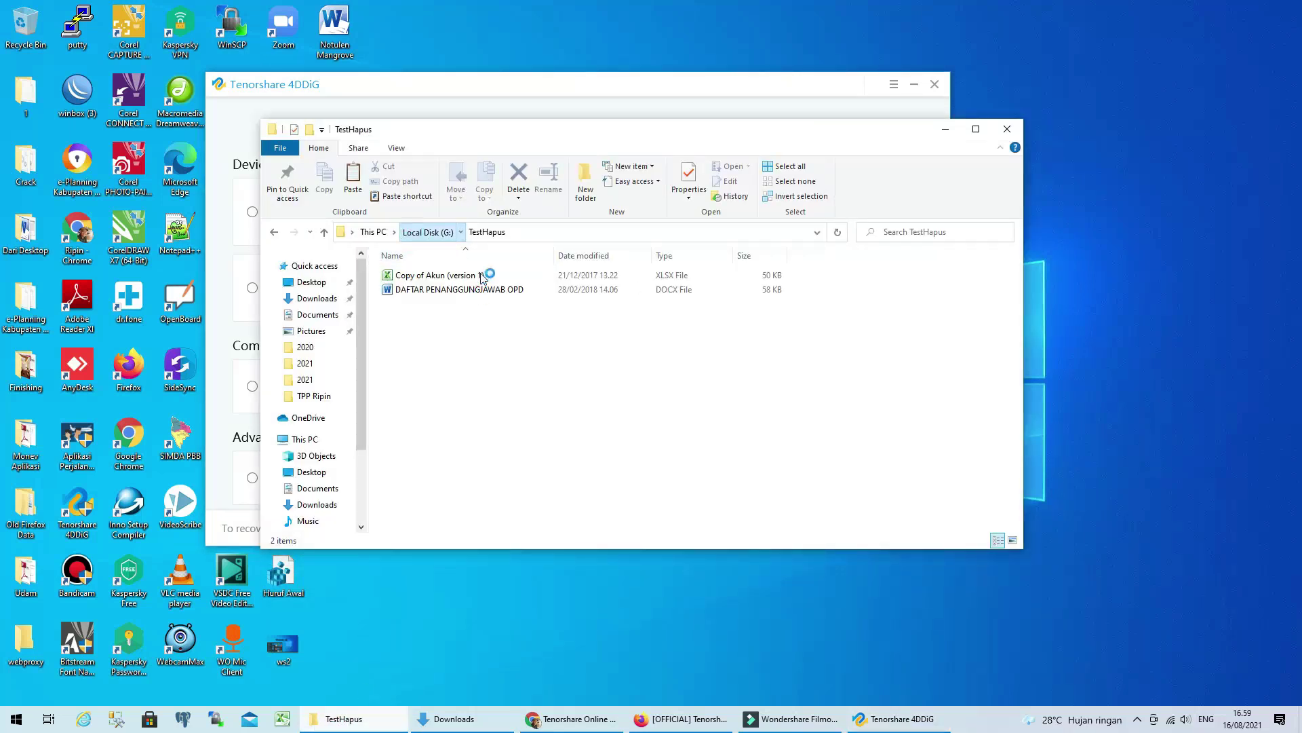
left_click(517, 95)
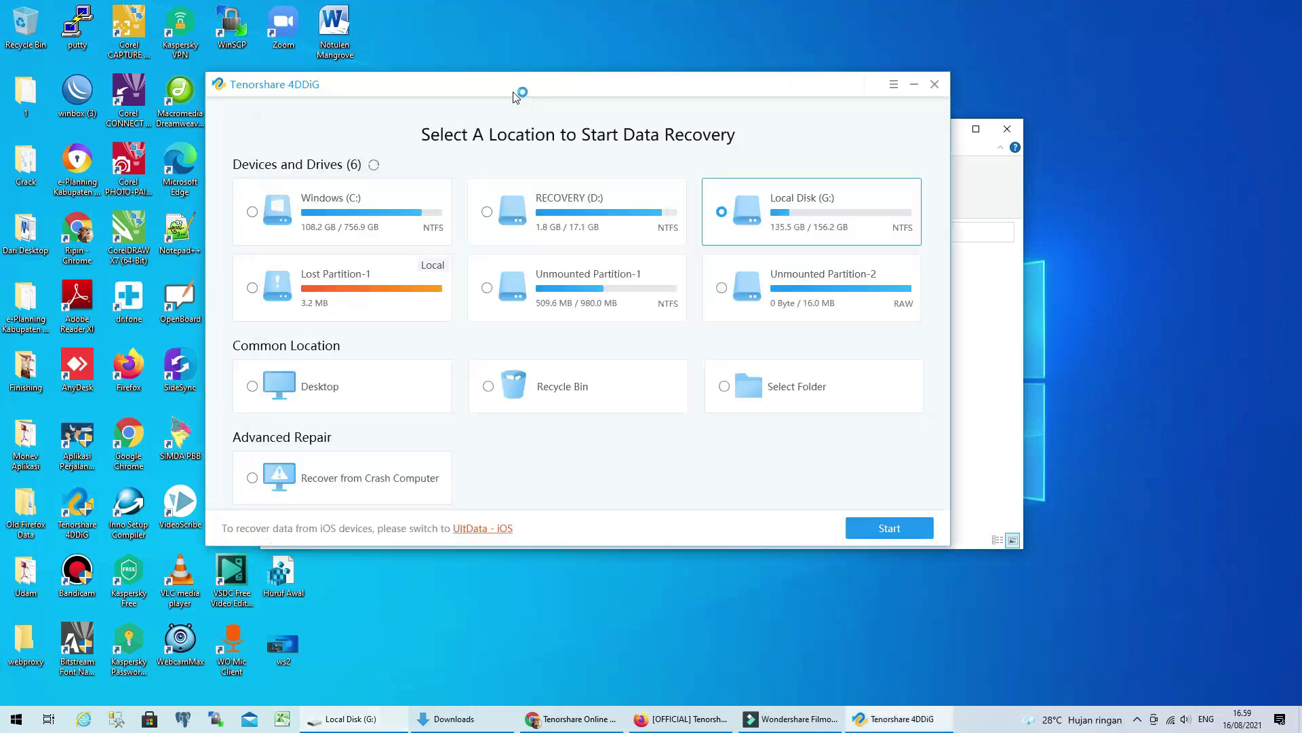
Choose the TestHapus folder on Local Disk (G:) as the recovery location and start scanning it
left_click(726, 388)
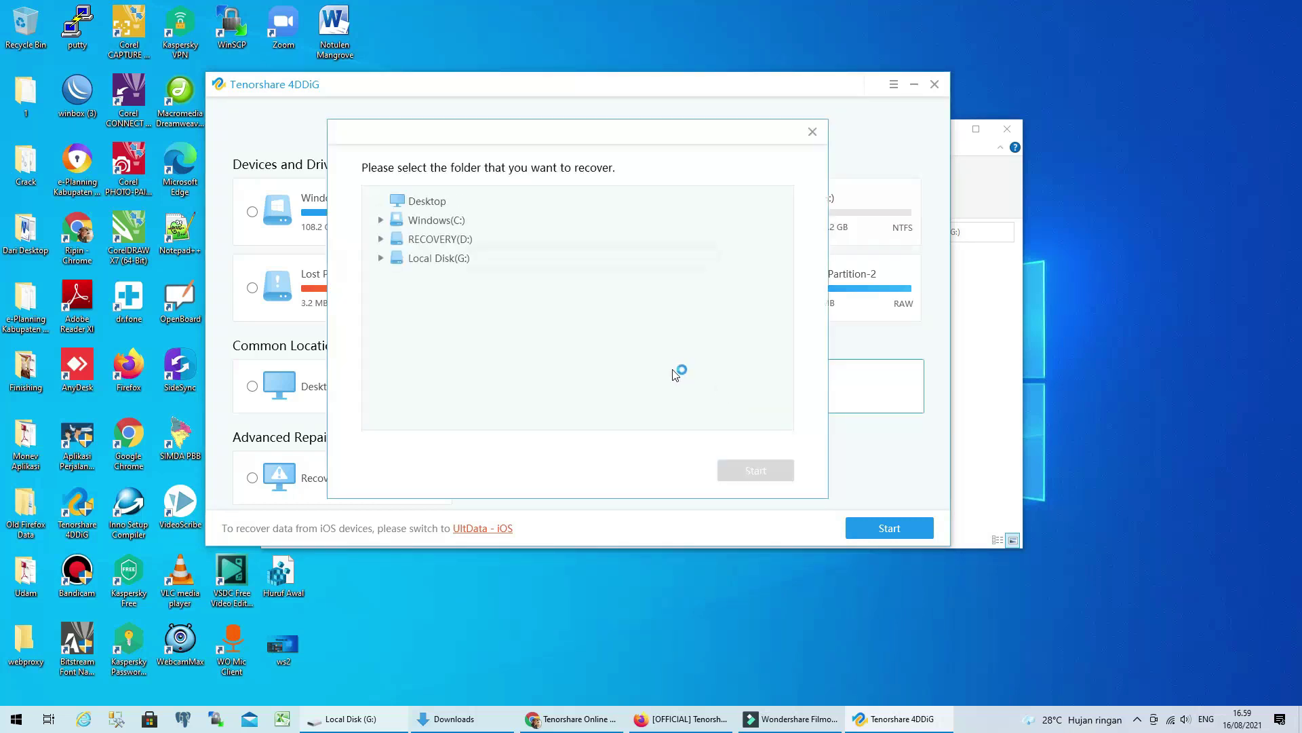
left_click(401, 261)
left_click(382, 261)
left_click(460, 376)
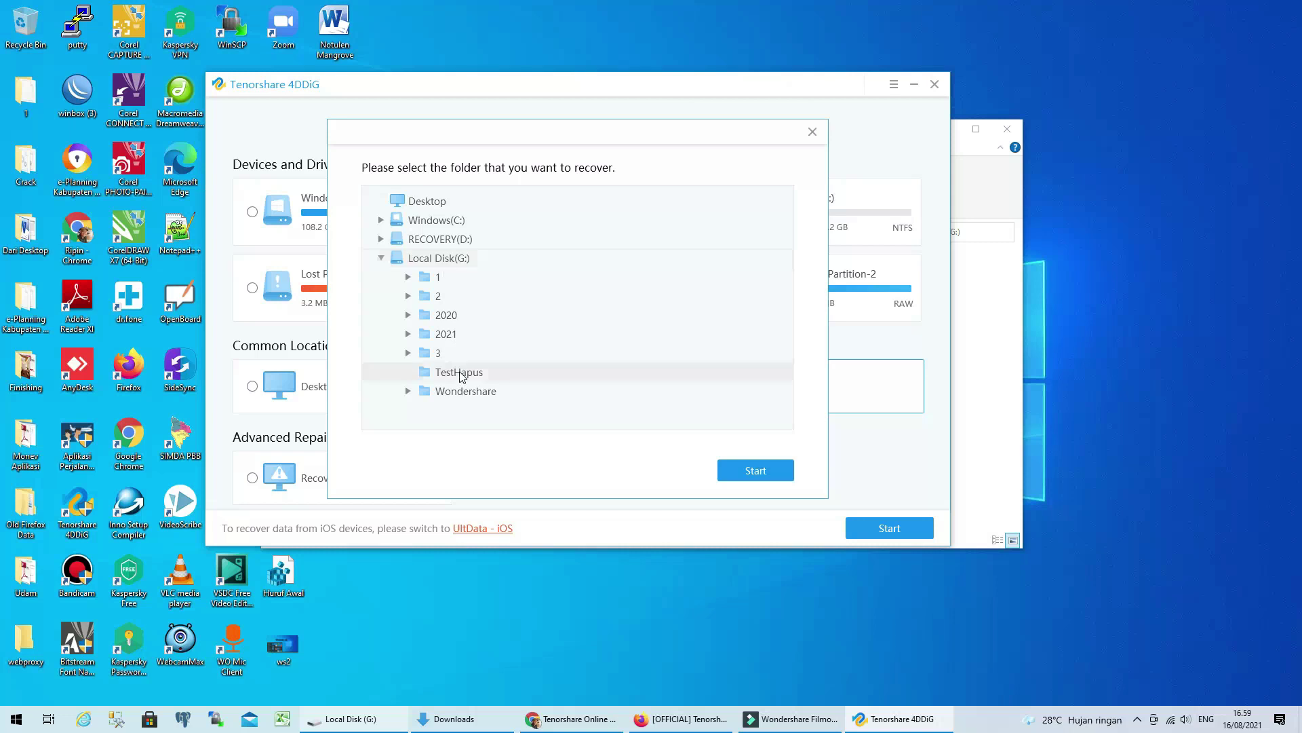
left_click(747, 470)
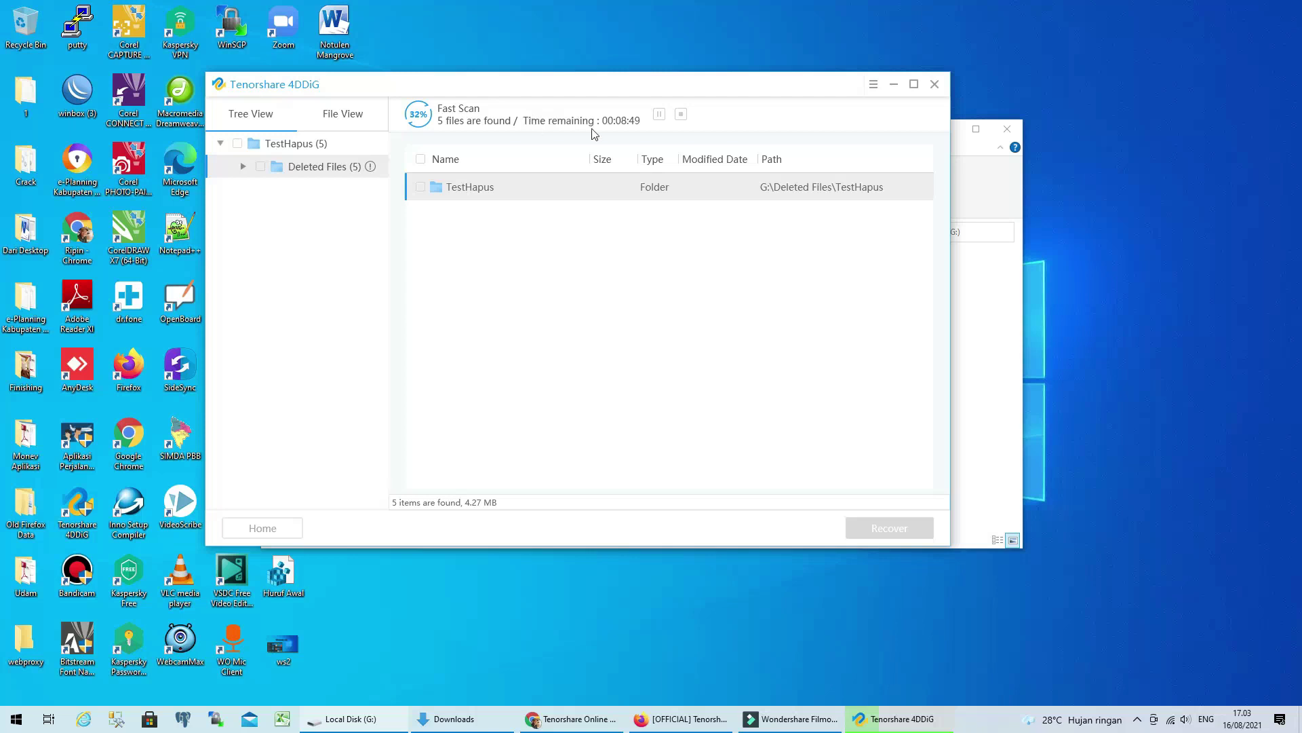
Open the deleted TestHapus folder in the scan results, then stop the scan and dismiss the file-finding tips
left_click(244, 167)
left_click(333, 193)
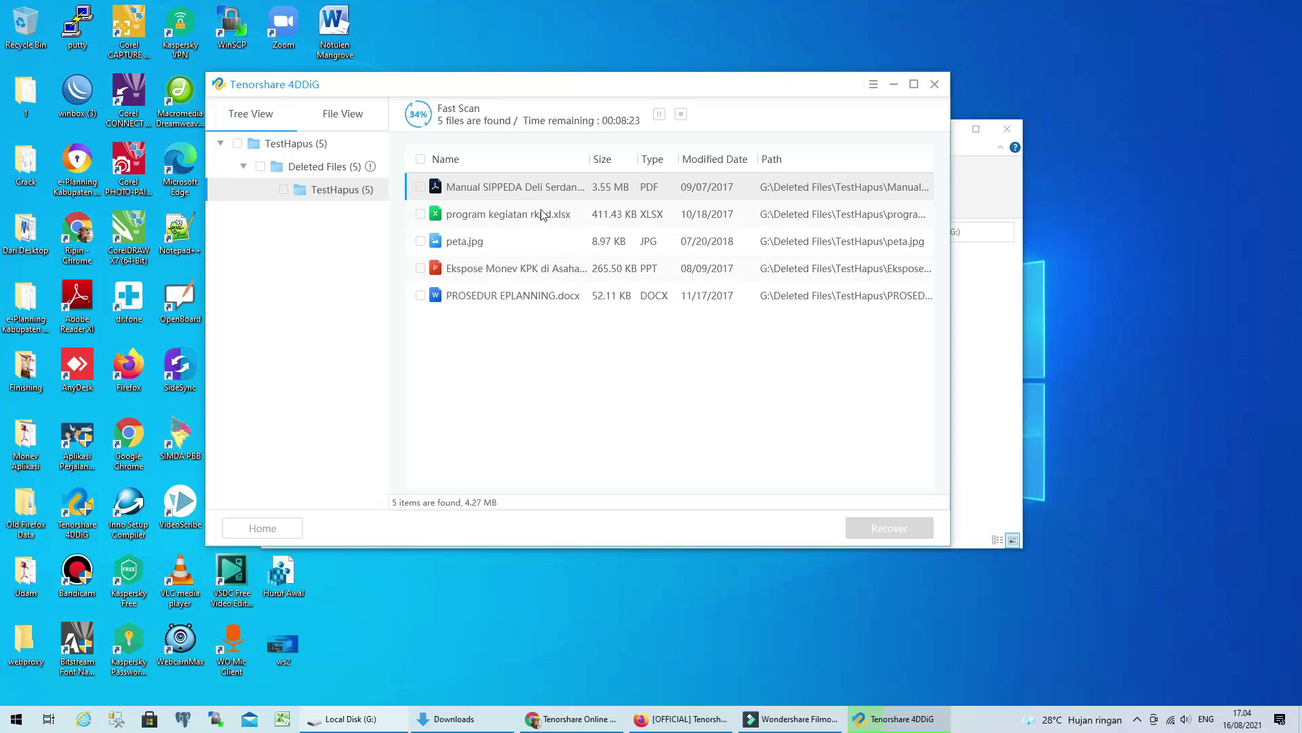
left_click(681, 115)
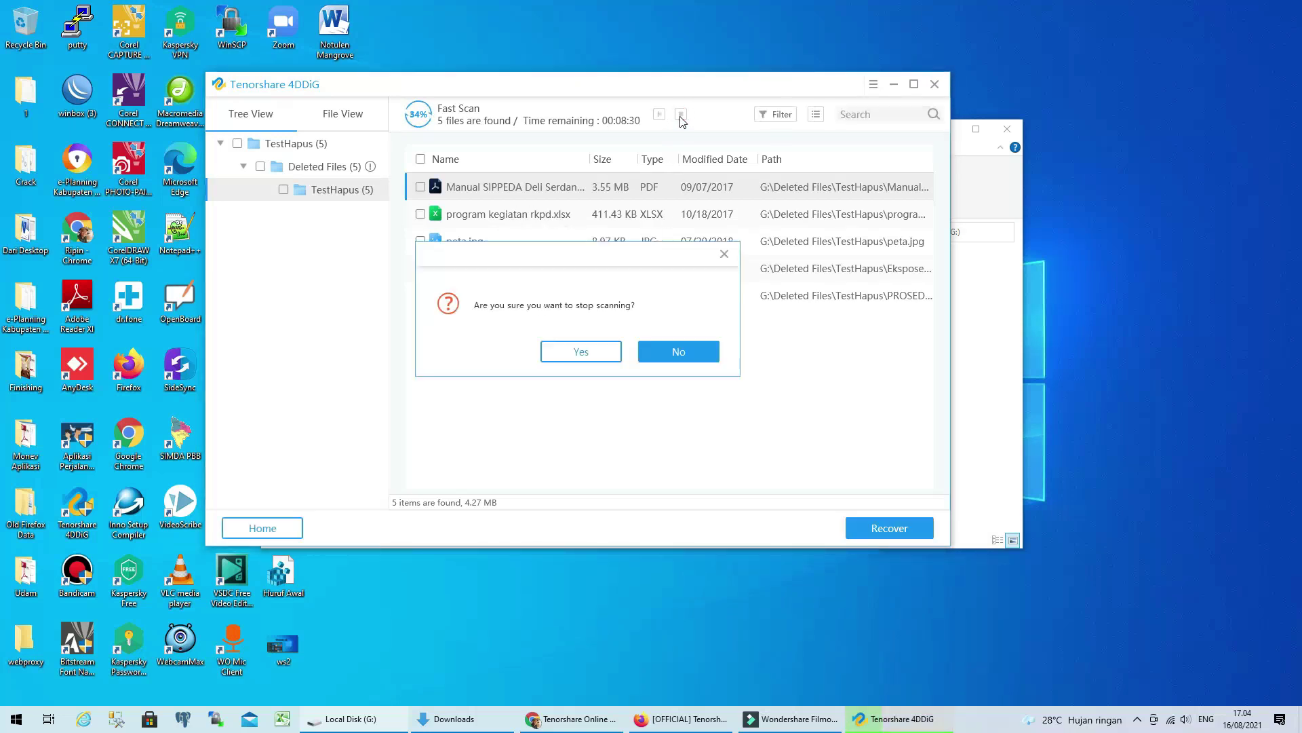
left_click(581, 352)
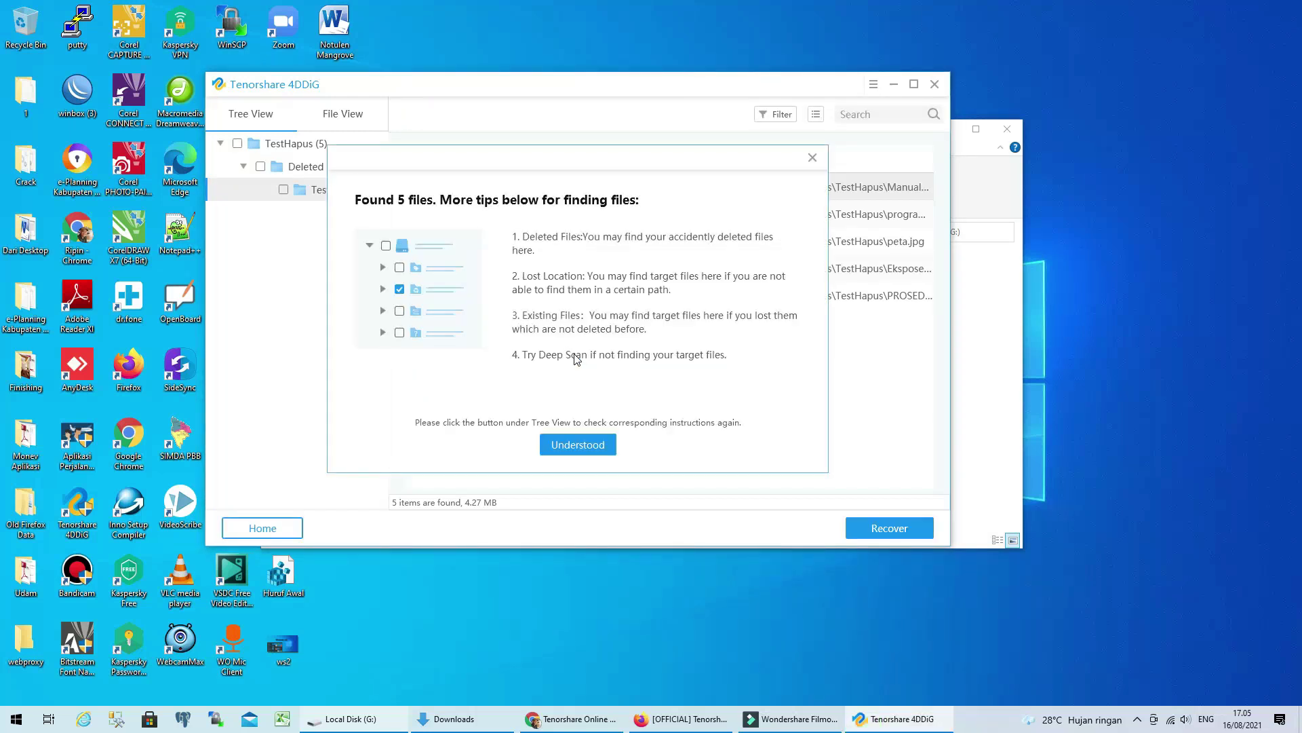
left_click(578, 447)
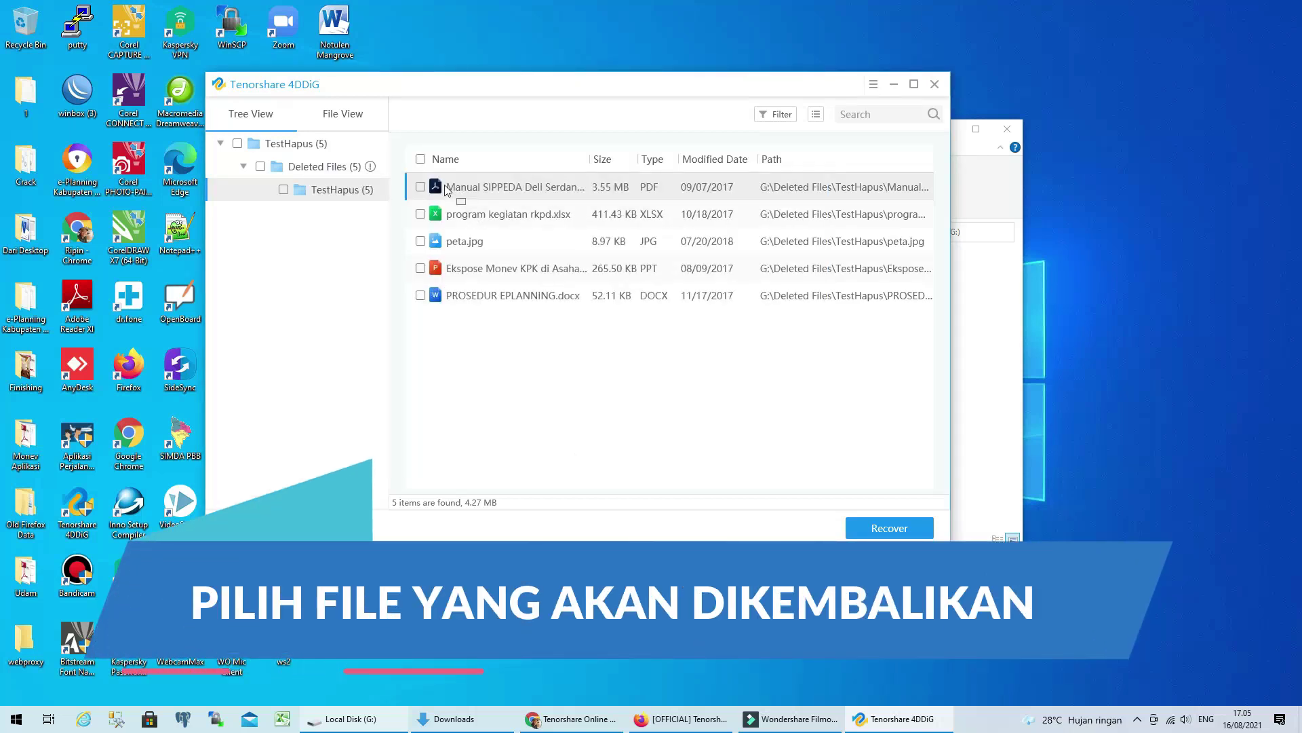
Mark all deleted files for recovery: Manual SIPPEDA Deli Serdang, program kegiatan rkpd, peta, Ekspose Monev KPK di Asahan2 and PROSEDUR EPLANNING
left_click(420, 160)
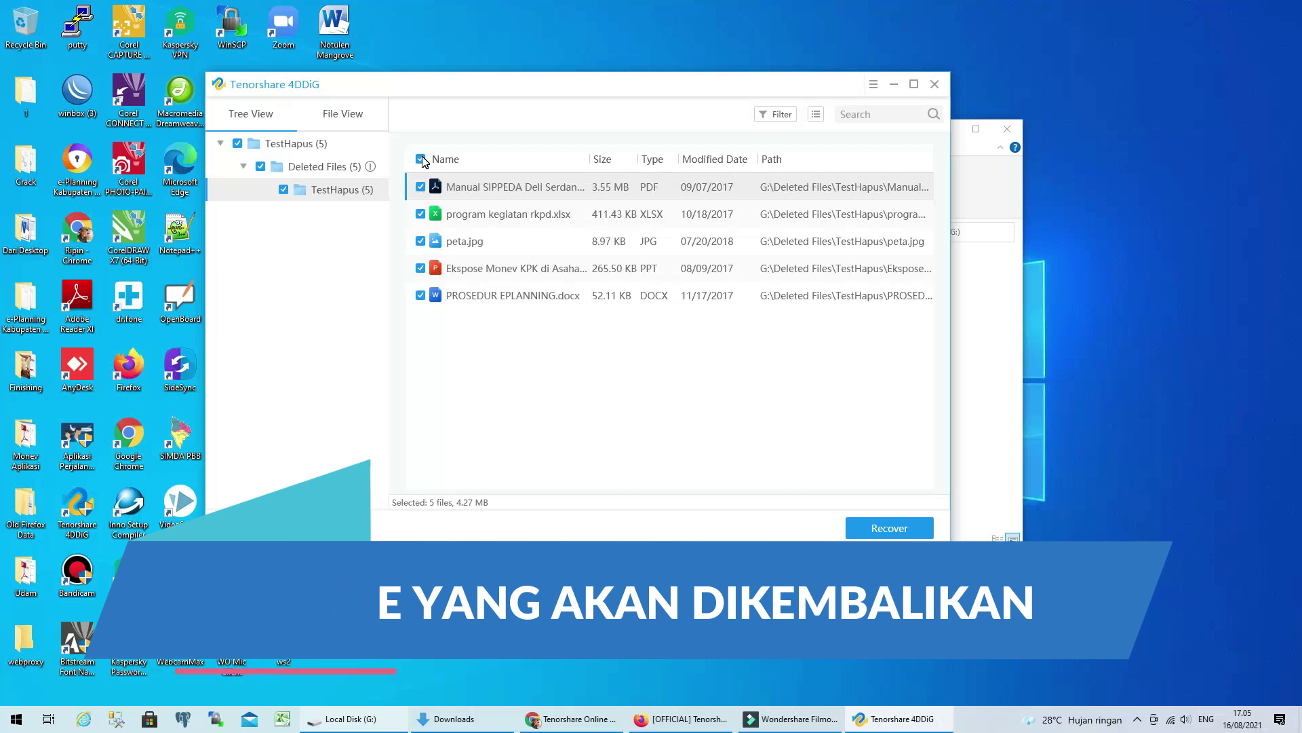
left_click(422, 187)
left_click(421, 215)
left_click(421, 241)
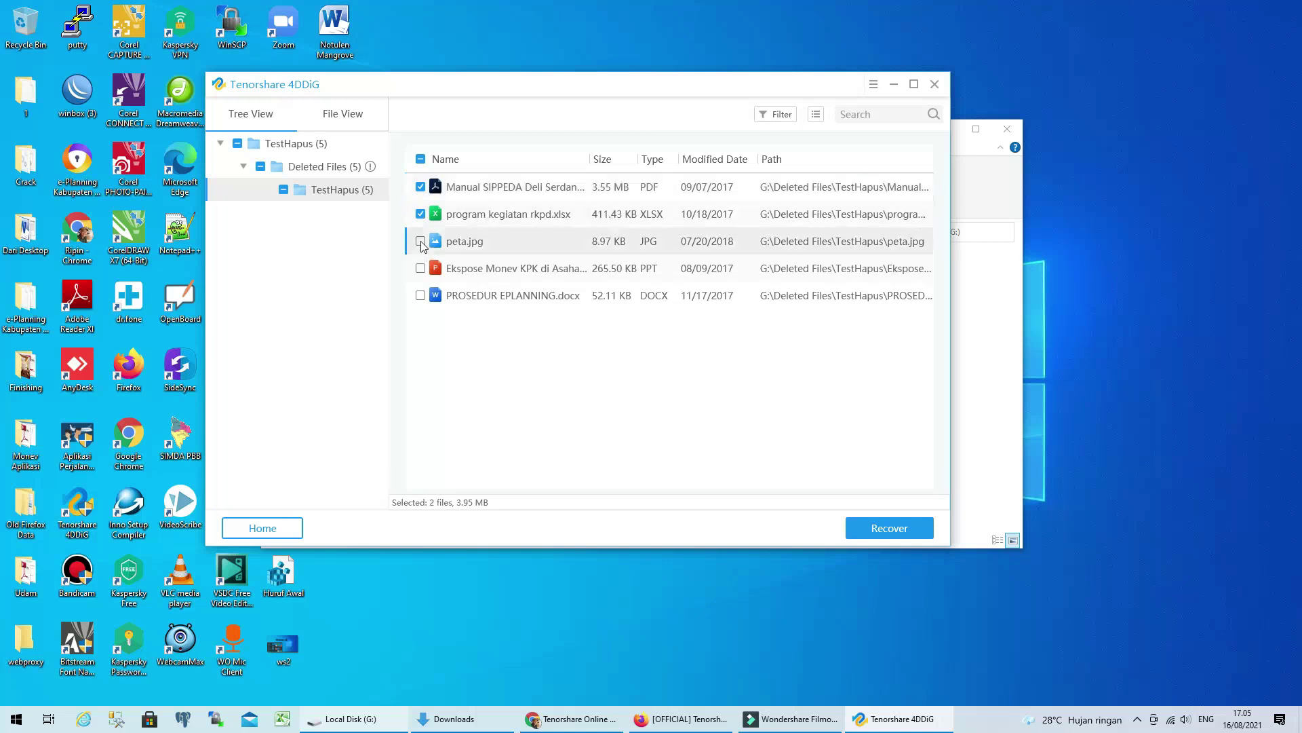
left_click(421, 268)
left_click(421, 296)
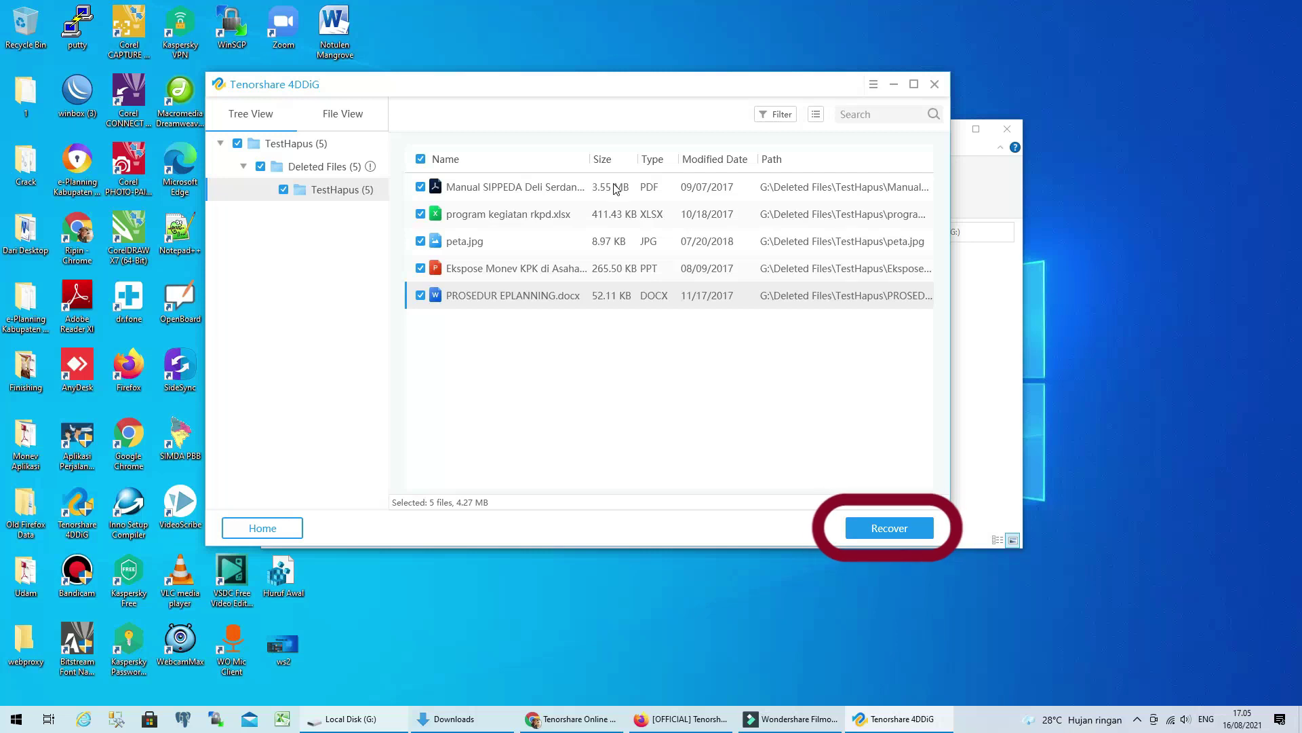
Recover the marked files into the TestHapus folder on Local Disk (G:), accepting the same-partition location
left_click(897, 527)
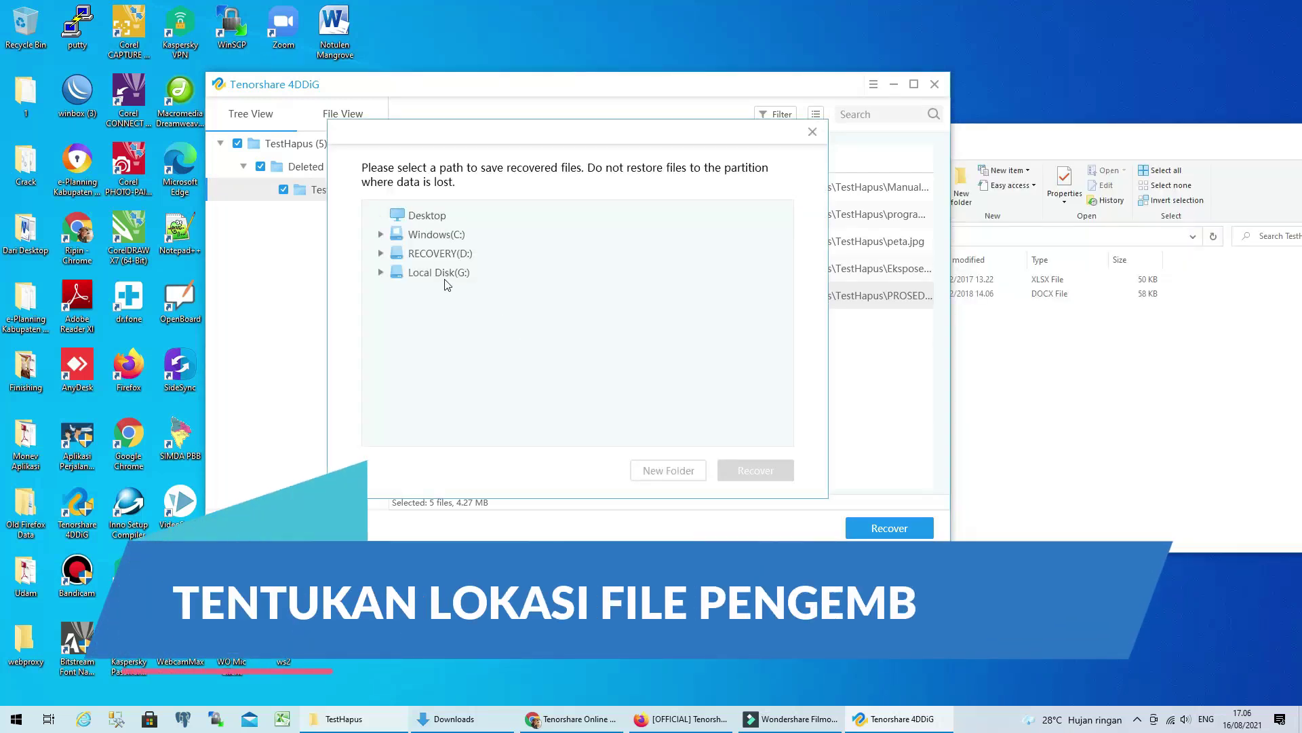
left_click(441, 274)
left_click(379, 272)
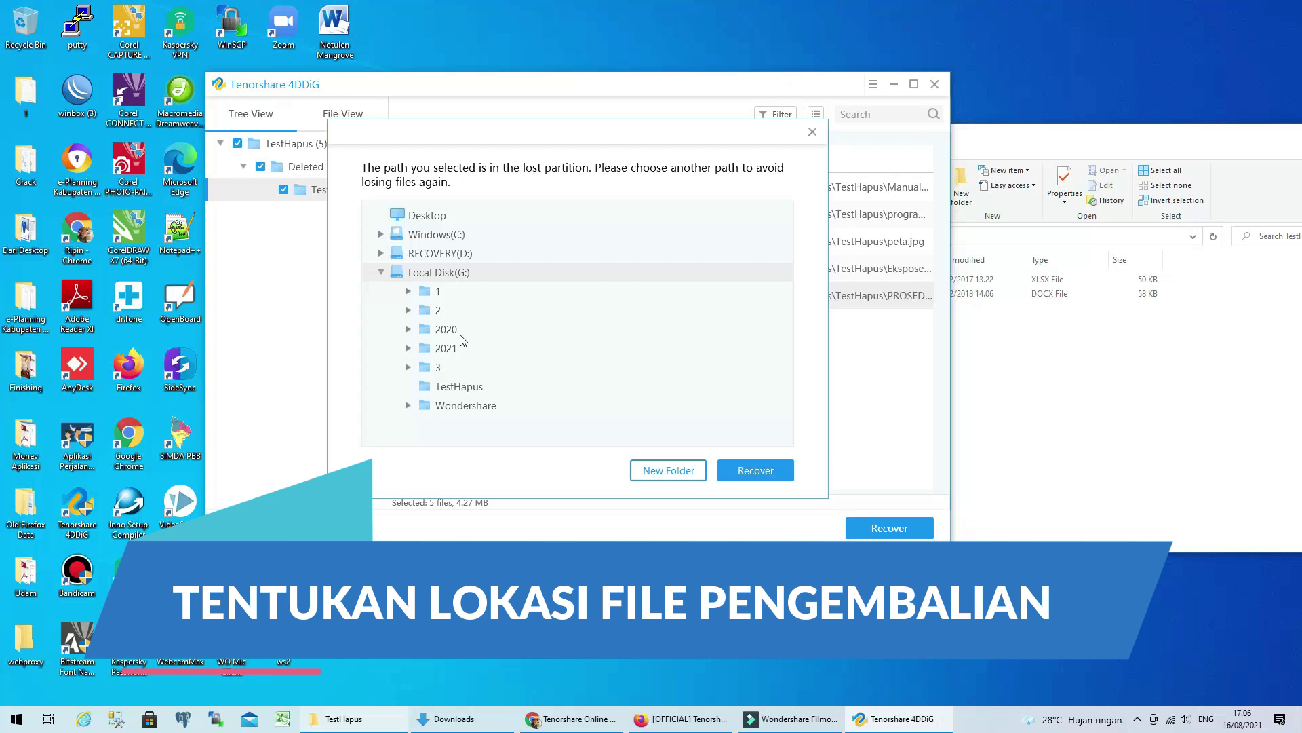
left_click(466, 387)
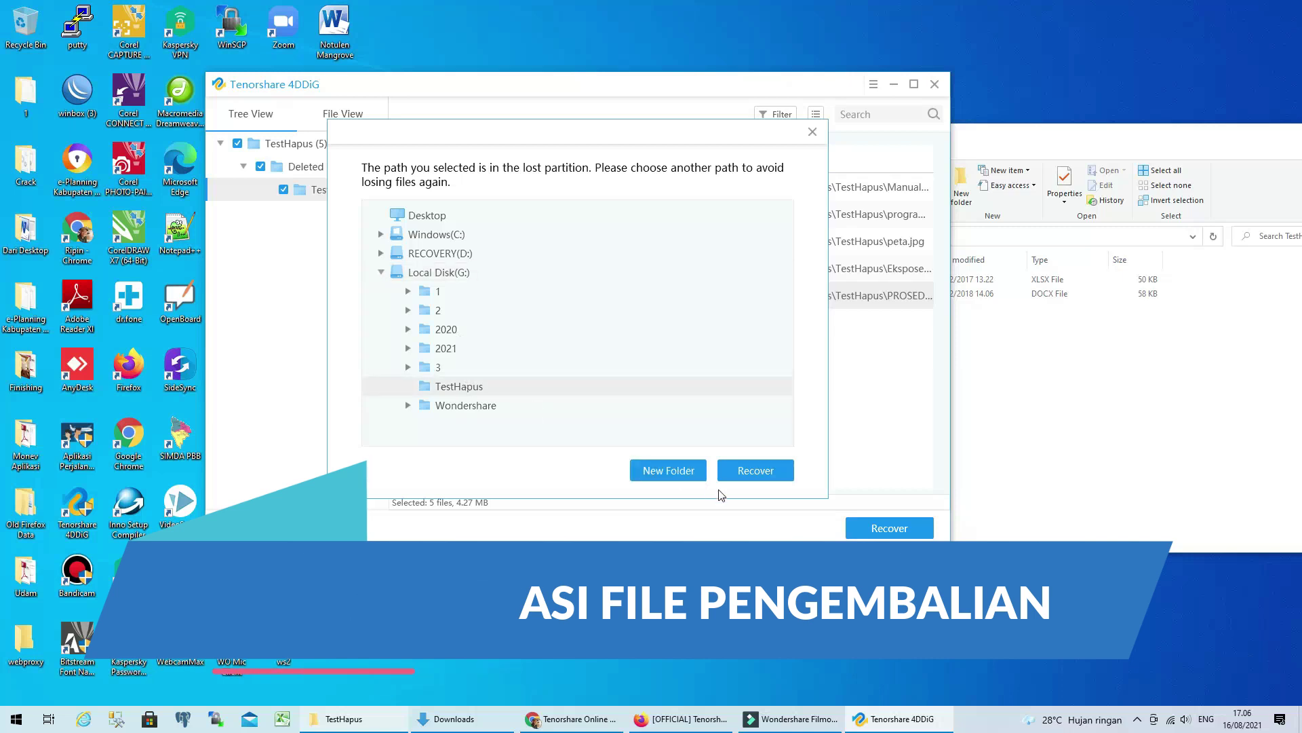
left_click(752, 471)
left_click(672, 353)
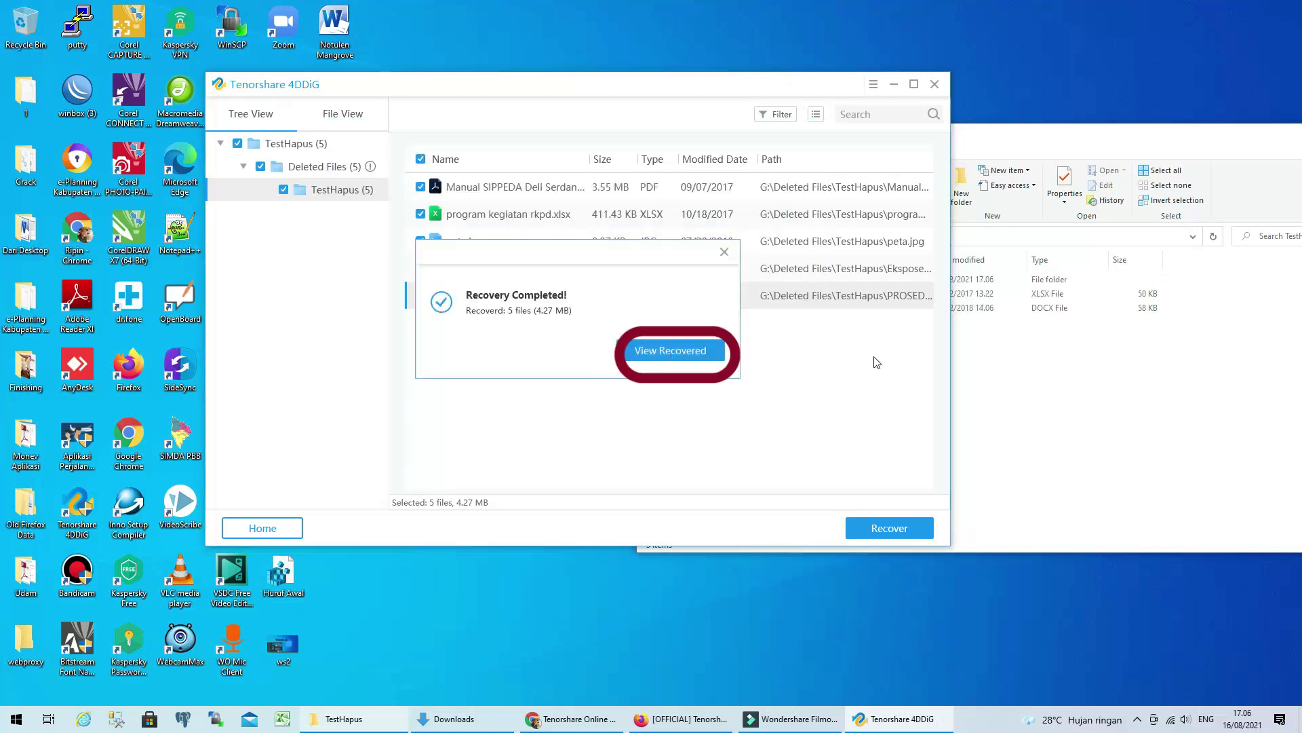
View the recovery output and open 4DDIG > 20210816_170618 > G > Deleted Files > TestHapus to check the recovered files
left_click(696, 348)
left_click(994, 139)
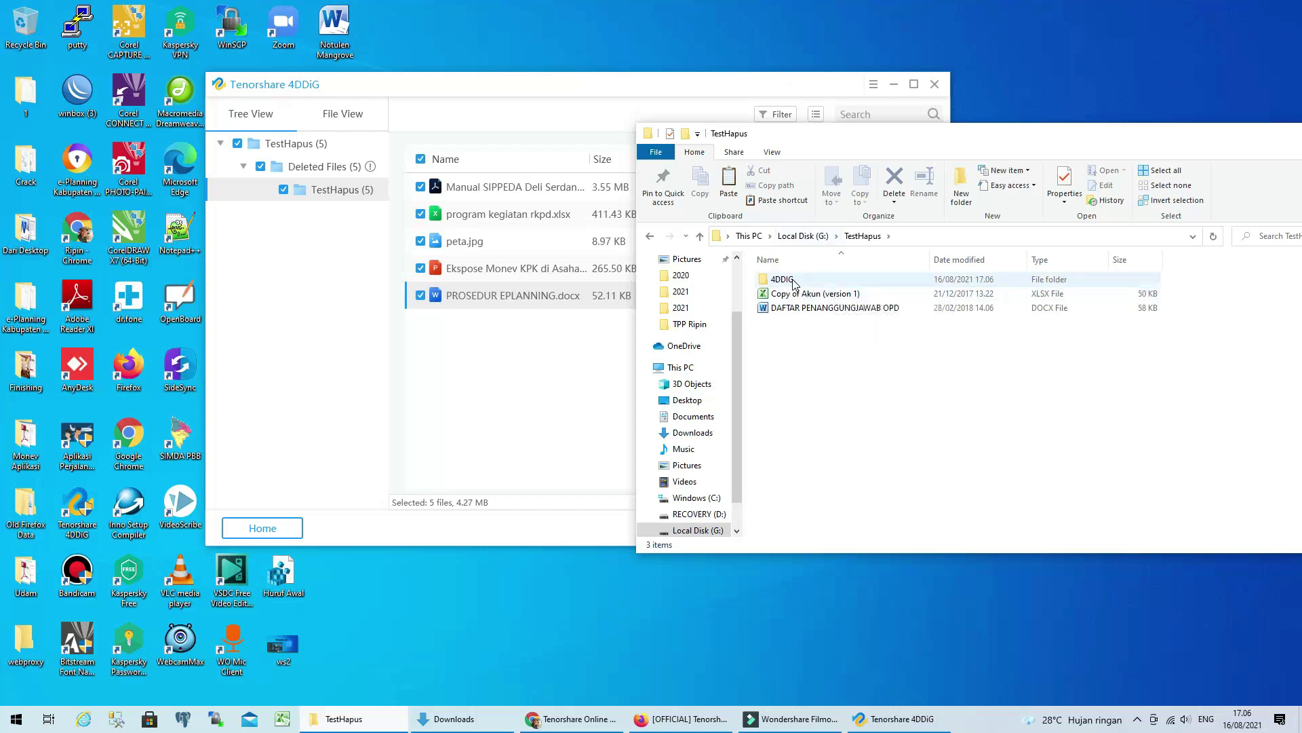
mouse_move(793, 283)
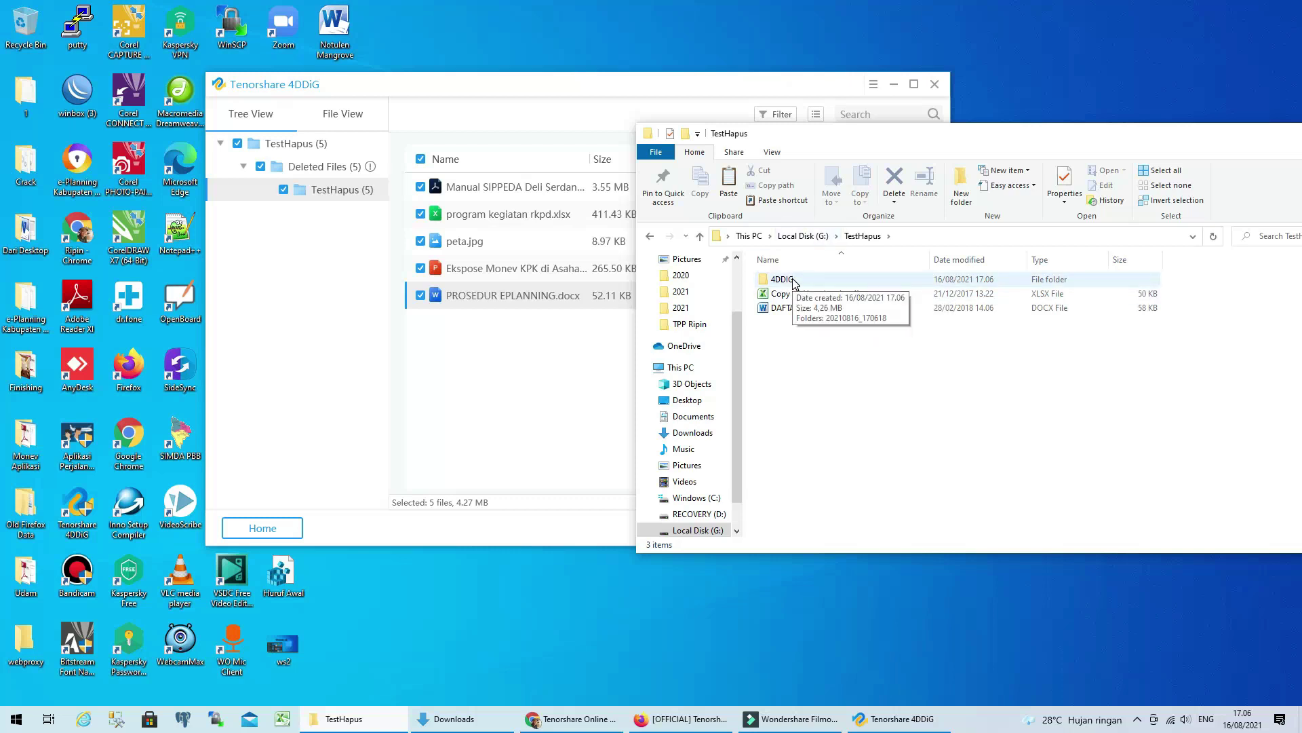
double_click(794, 282)
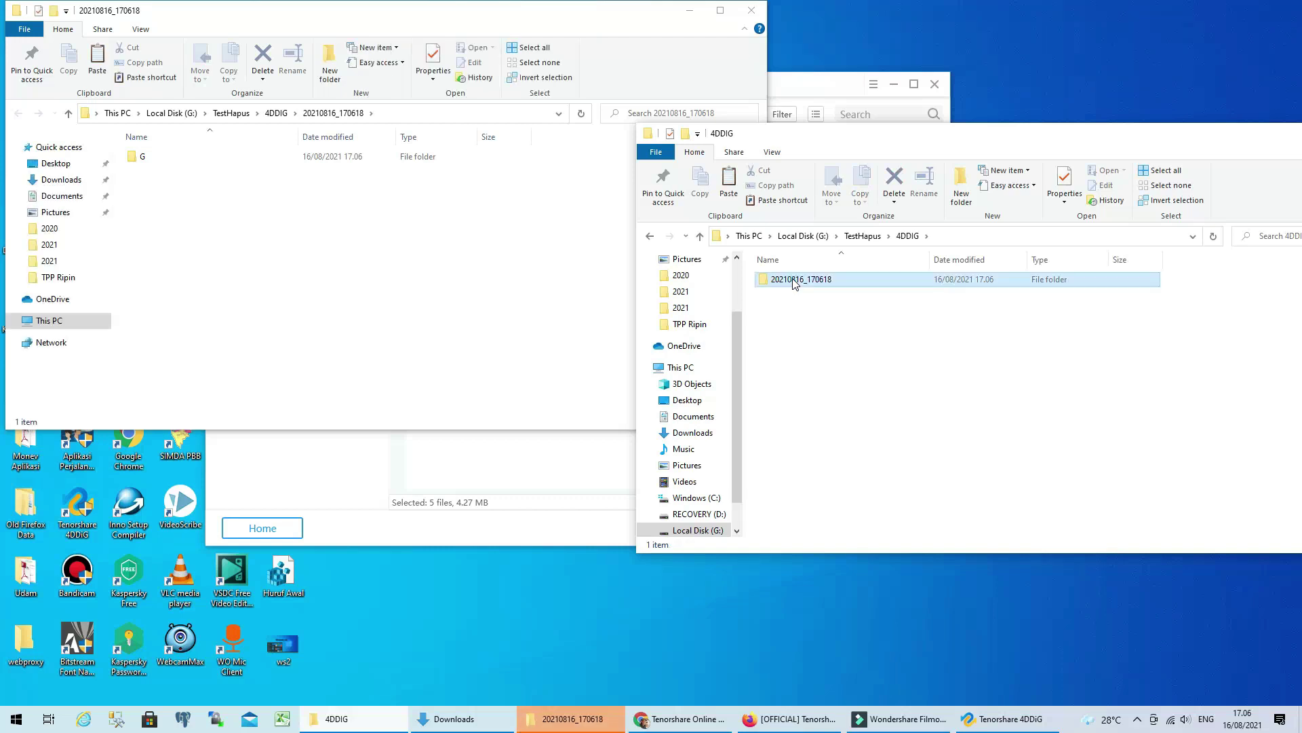
double_click(795, 282)
left_click(806, 286)
double_click(807, 286)
left_click(806, 285)
double_click(806, 286)
left_click(807, 287)
double_click(807, 287)
left_click_drag(885, 399, 801, 288)
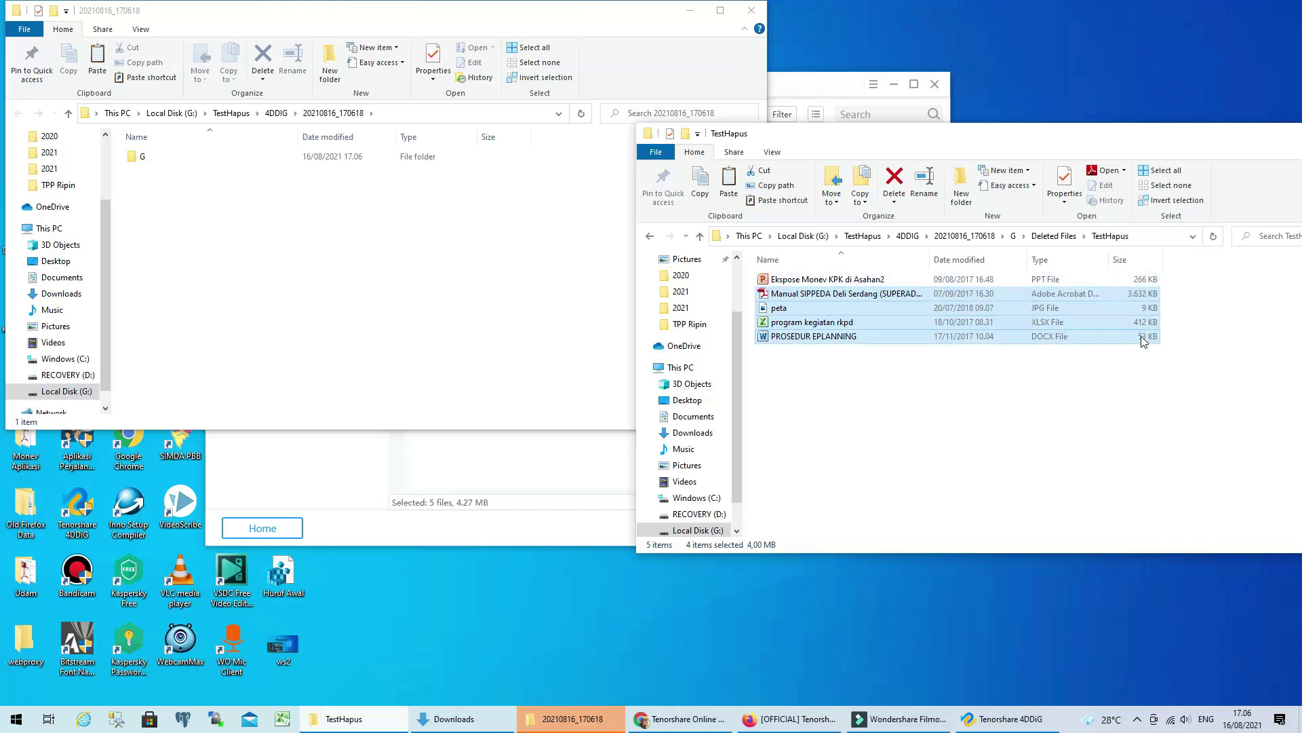
Return to the 4DDiG location selection, discarding the scan results, and start scanning the whole Local Disk (G:)
left_click(570, 480)
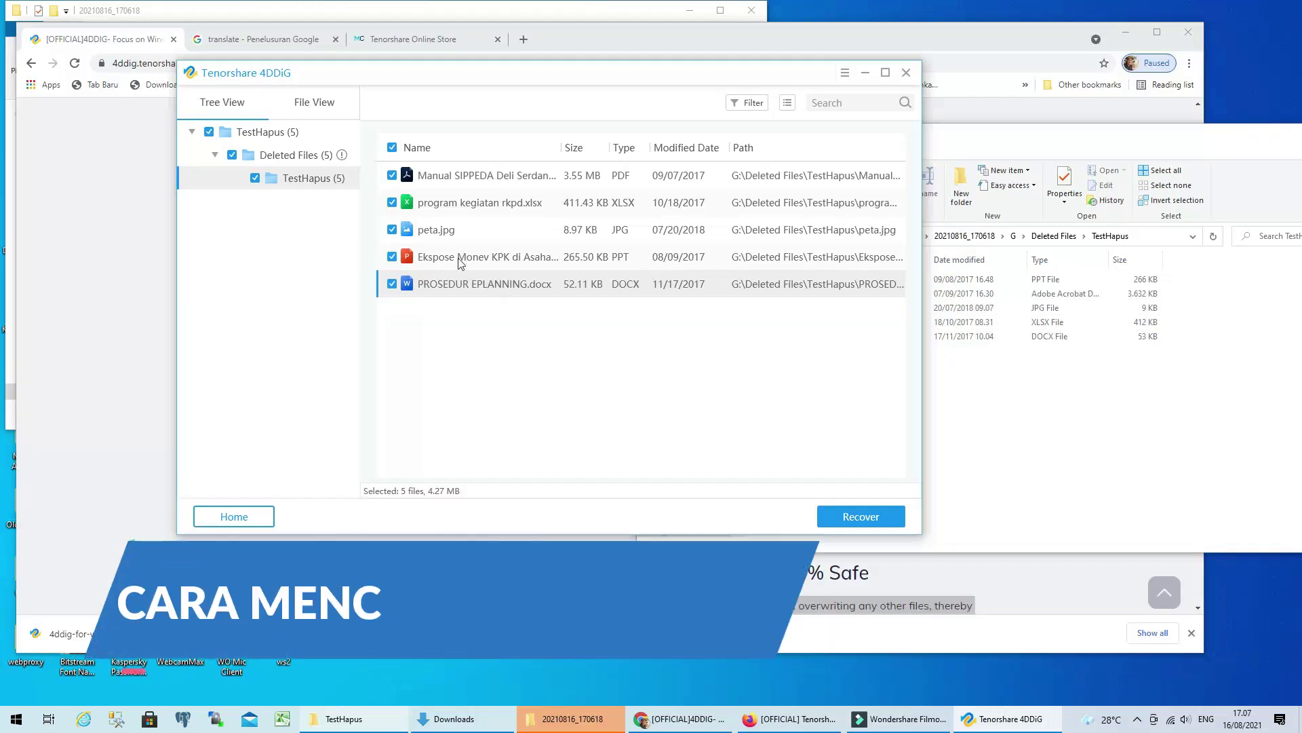
left_click(234, 516)
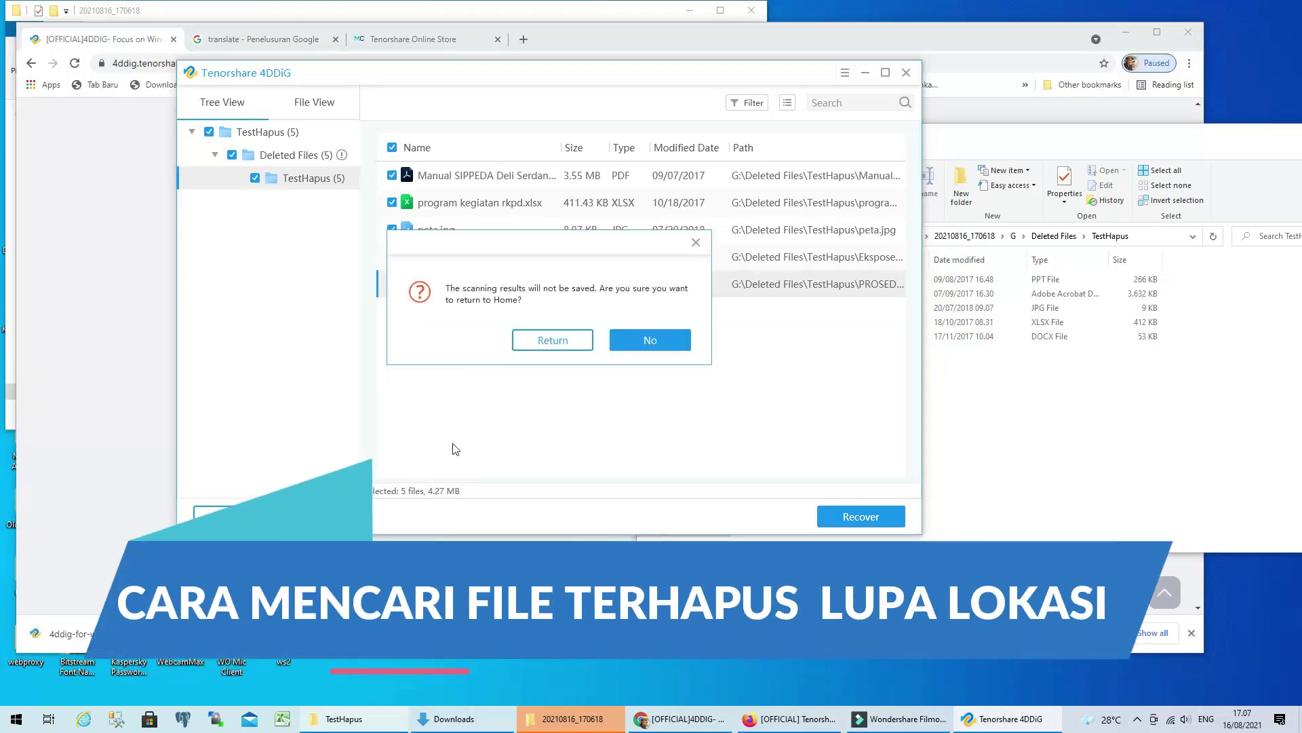
left_click(556, 346)
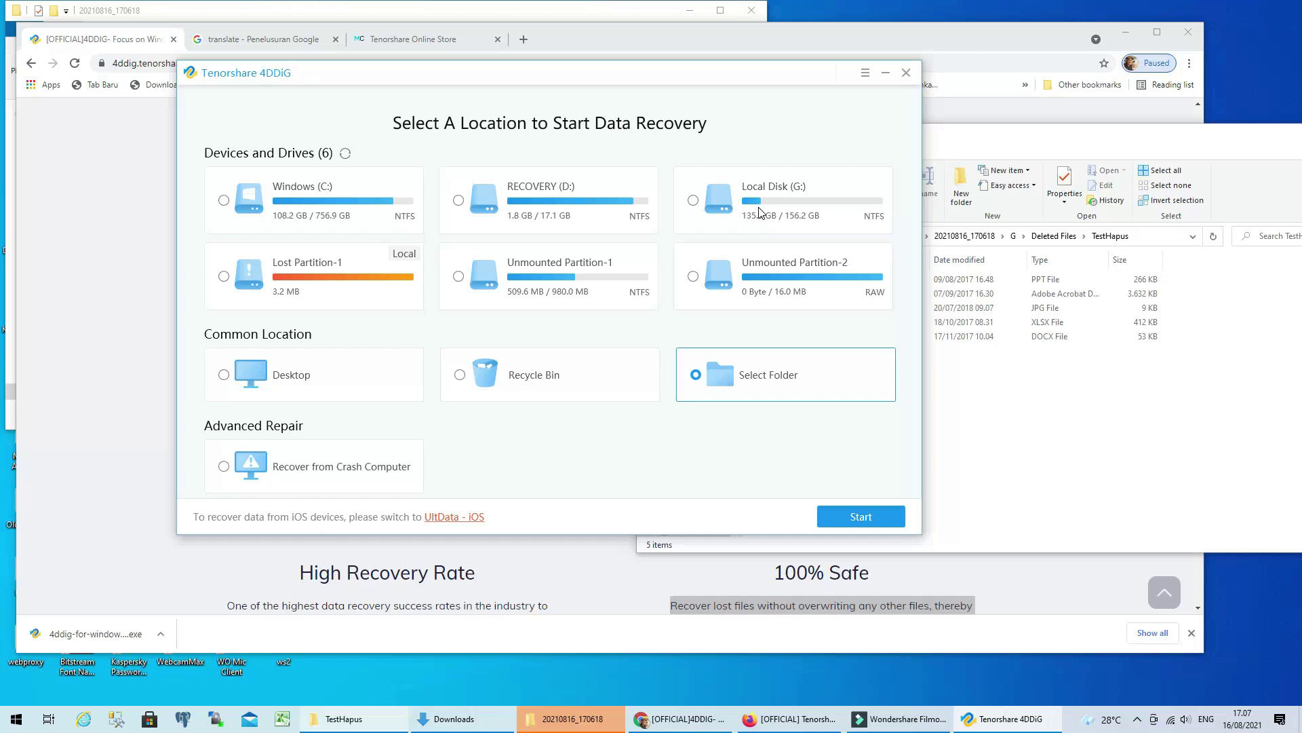
left_click(693, 201)
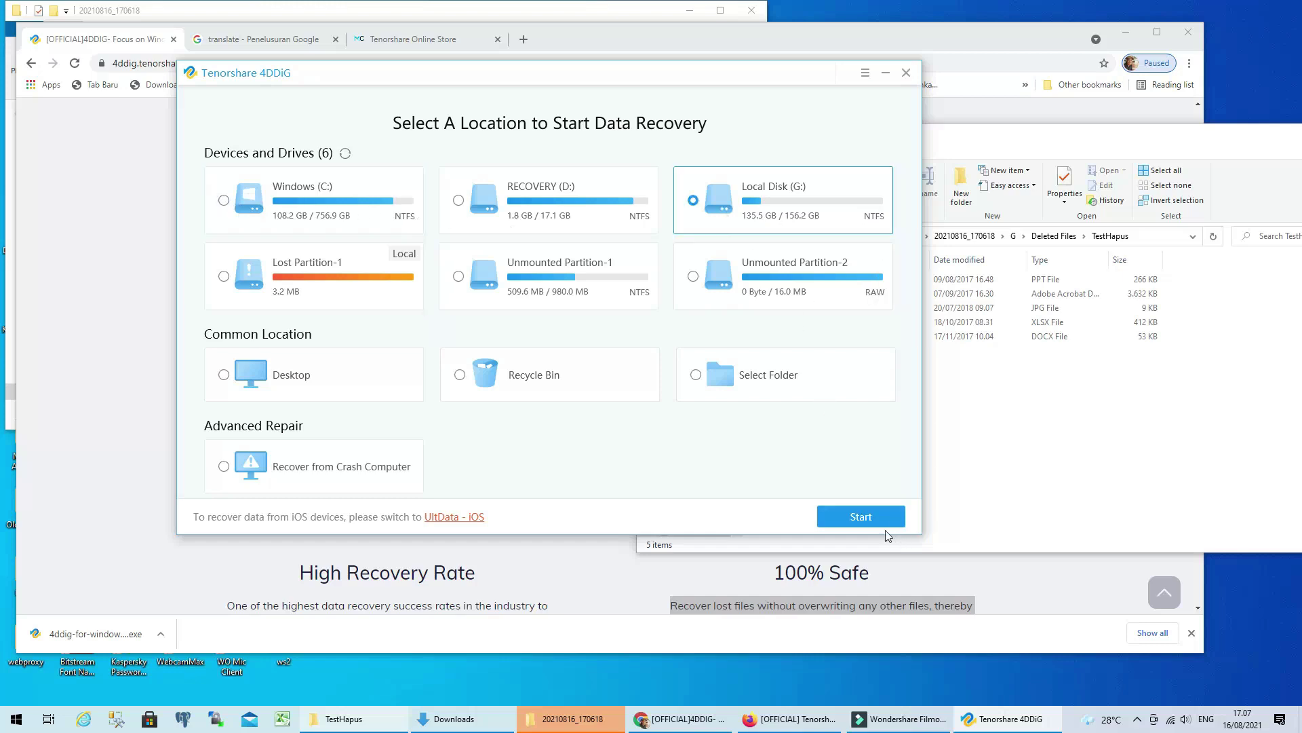
left_click(860, 515)
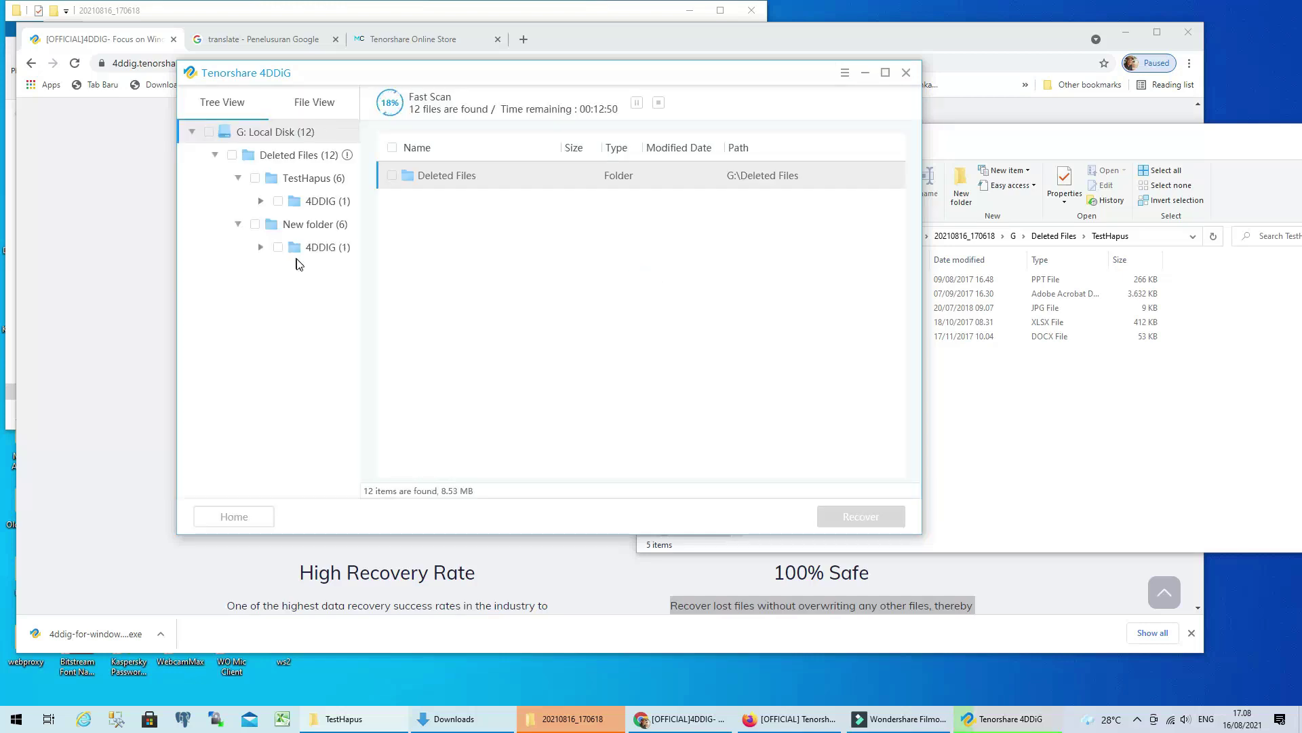
Browse the TestHapus and New folder entries under Deleted Files on G: and stop the running scan
left_click(297, 251)
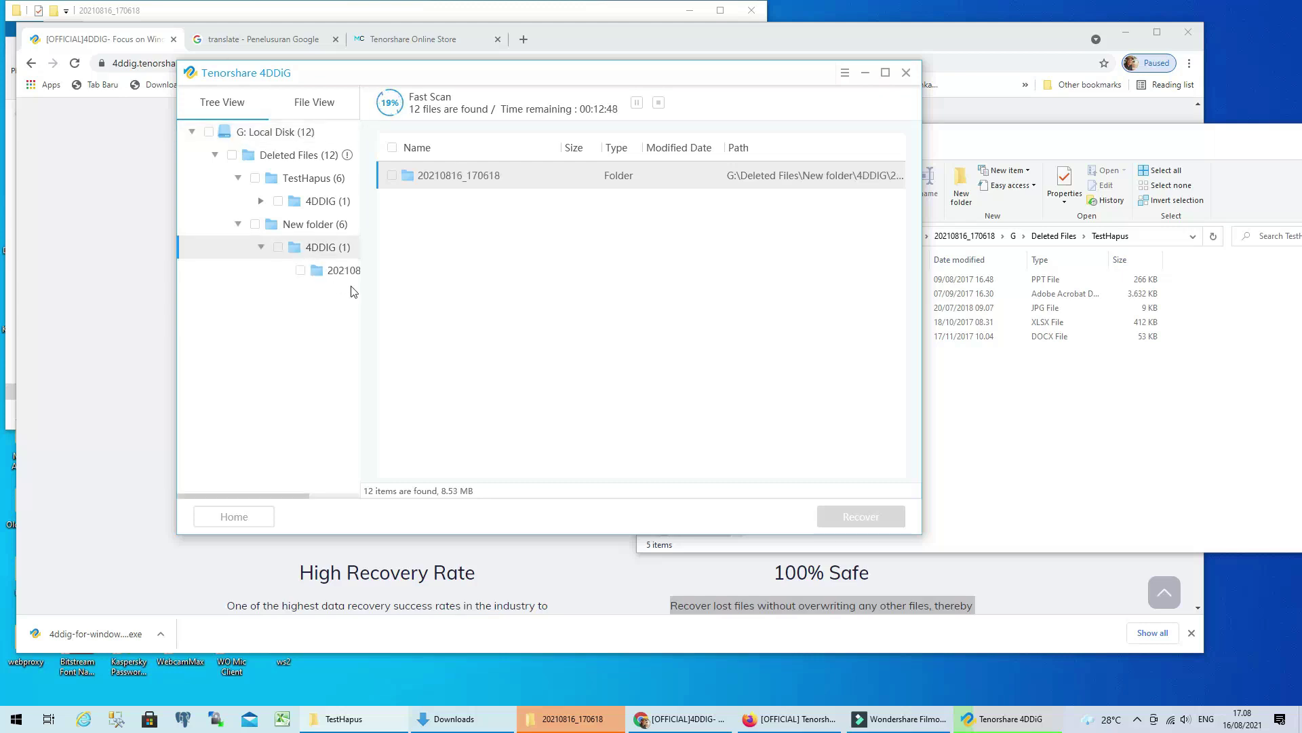
left_click(215, 154)
left_click(213, 134)
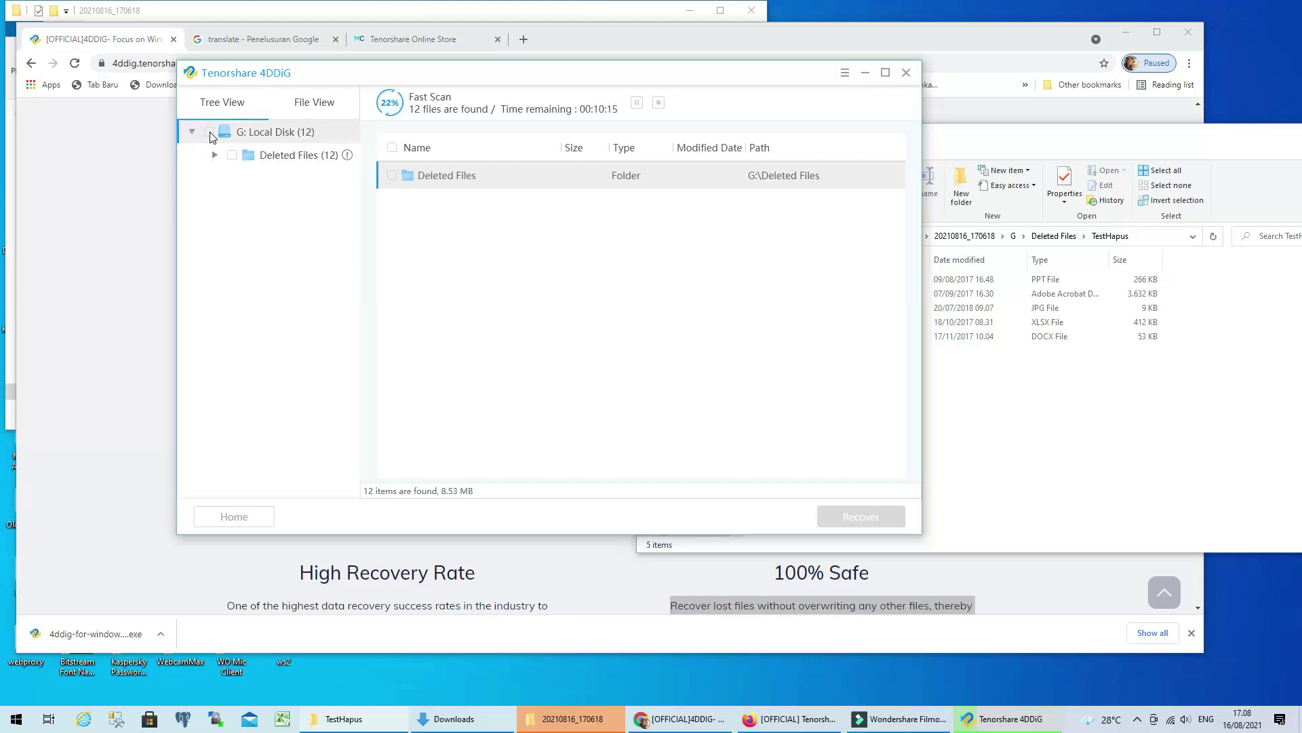
left_click(215, 155)
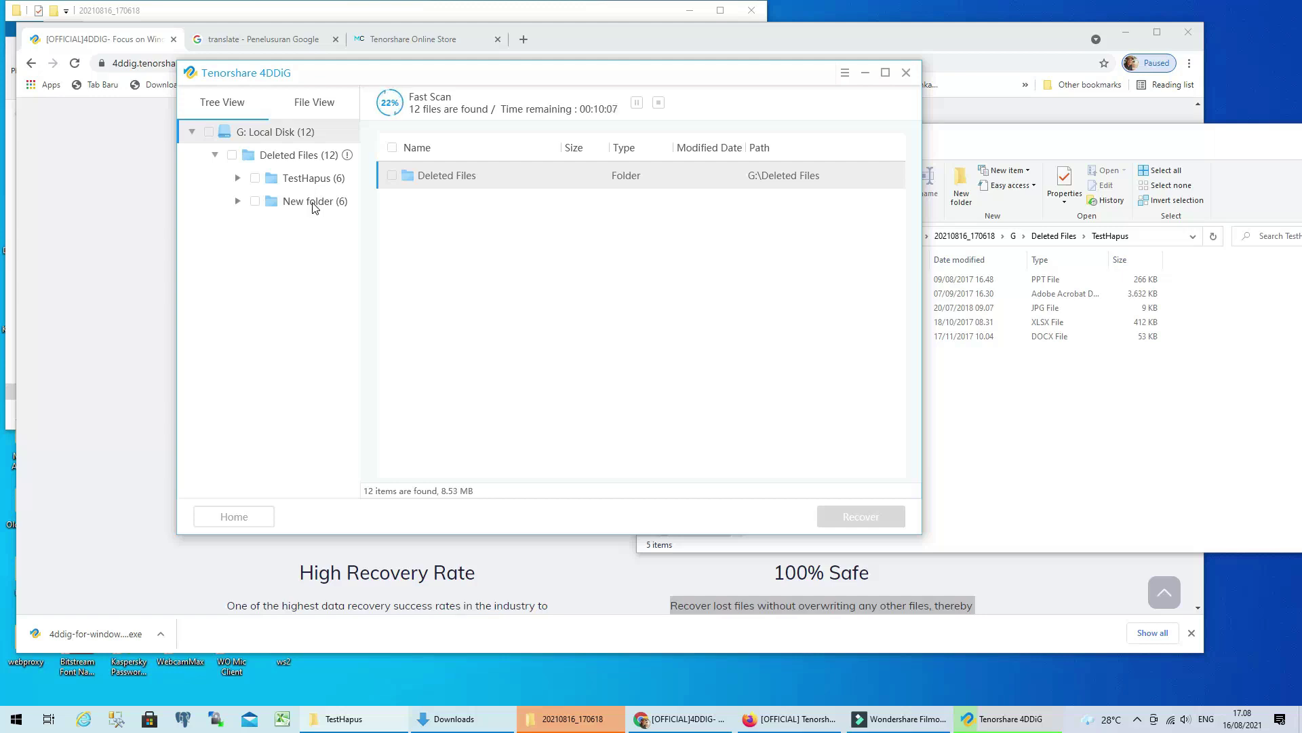
left_click(658, 103)
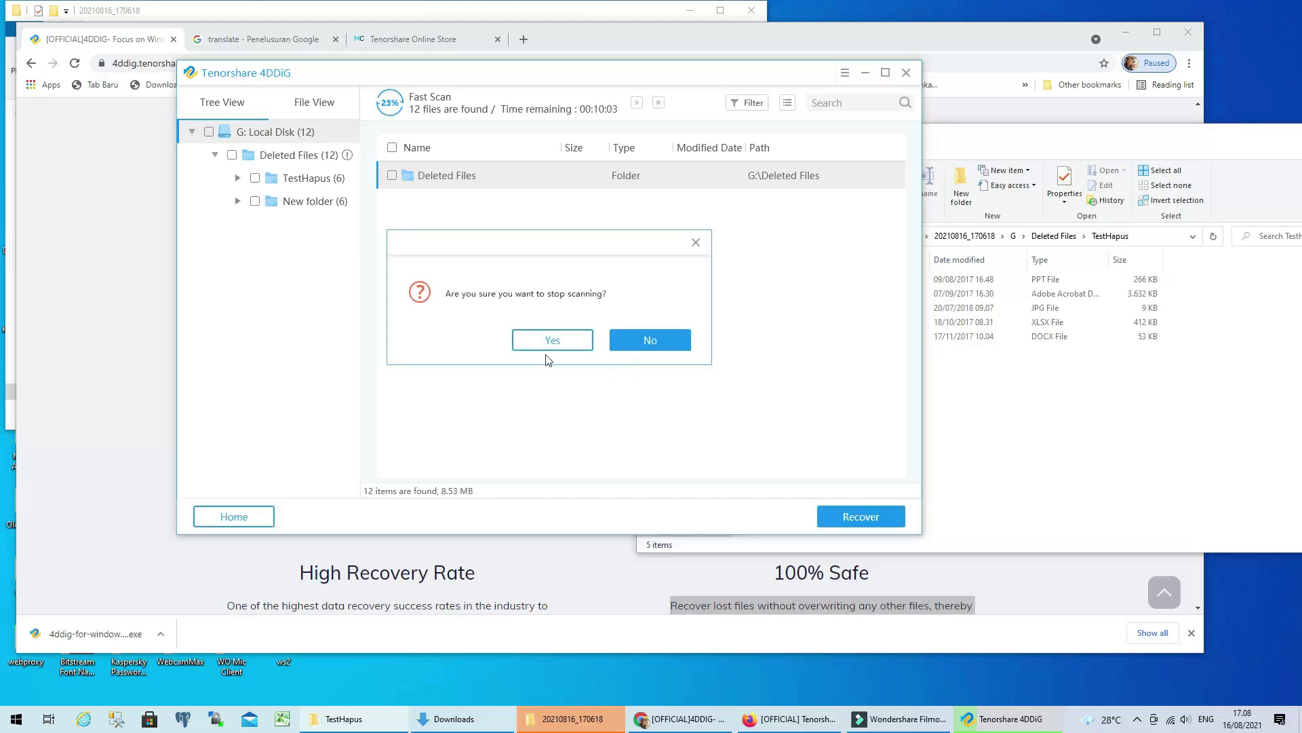